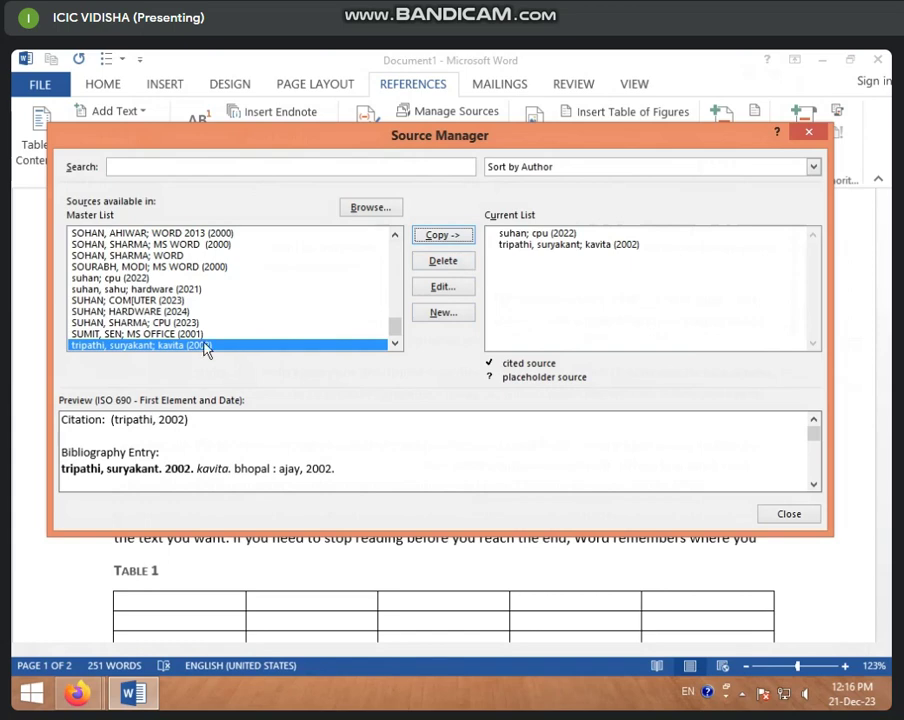
Step: Copy the SUHAN, SHARMA; CPU (2023) source from the Master List into the current list
click(95, 321)
click(443, 236)
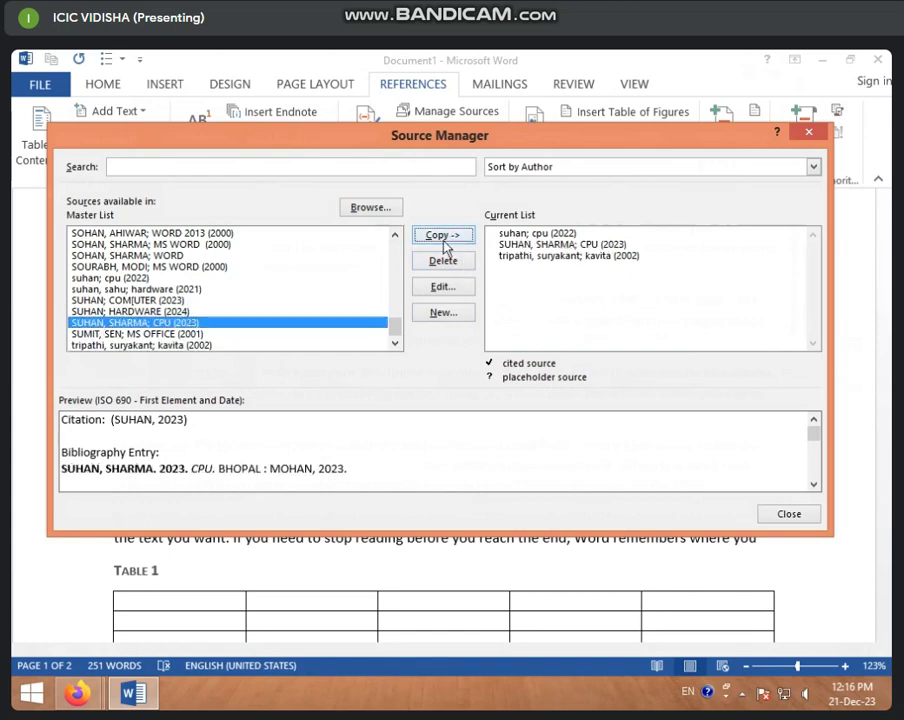
click(790, 513)
Step: Cite suhan 2022 after the first paragraph and SUHAN 2023 after Table 2XYZ
scroll(362, 403, up, 2)
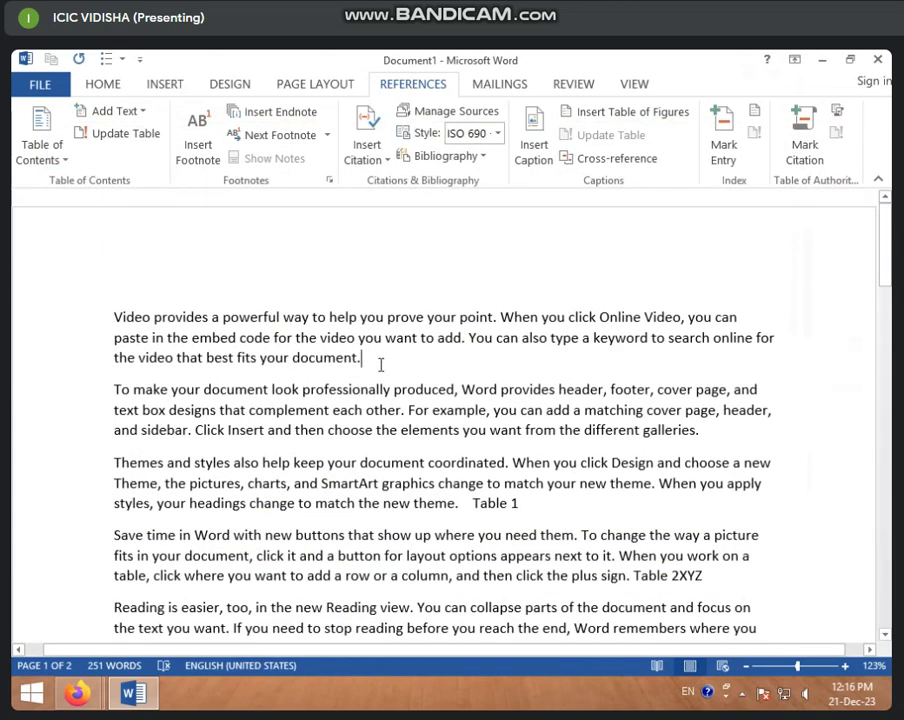
click(366, 150)
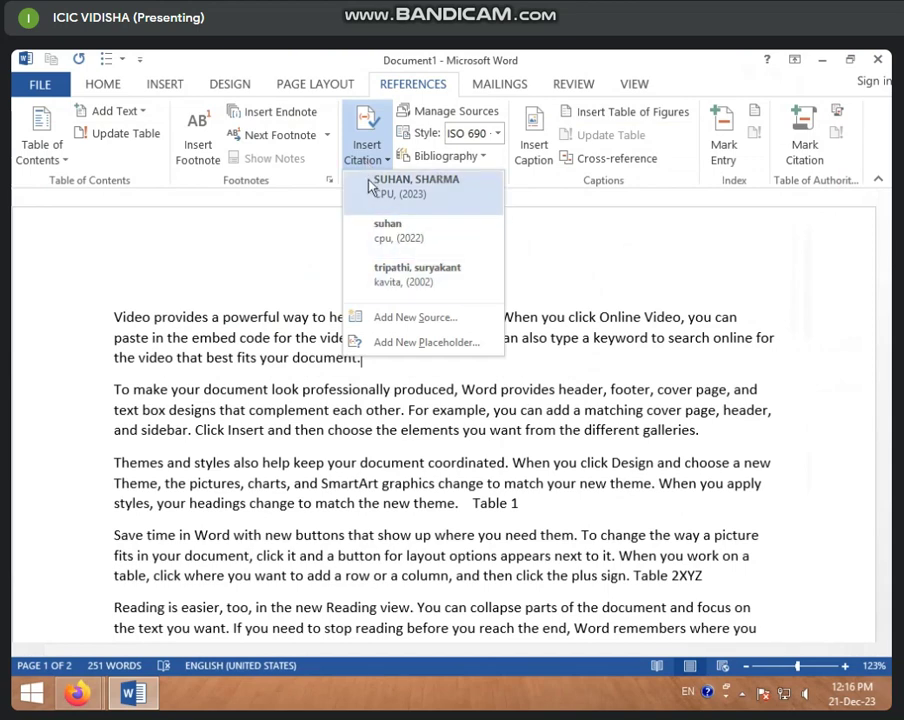
click(443, 237)
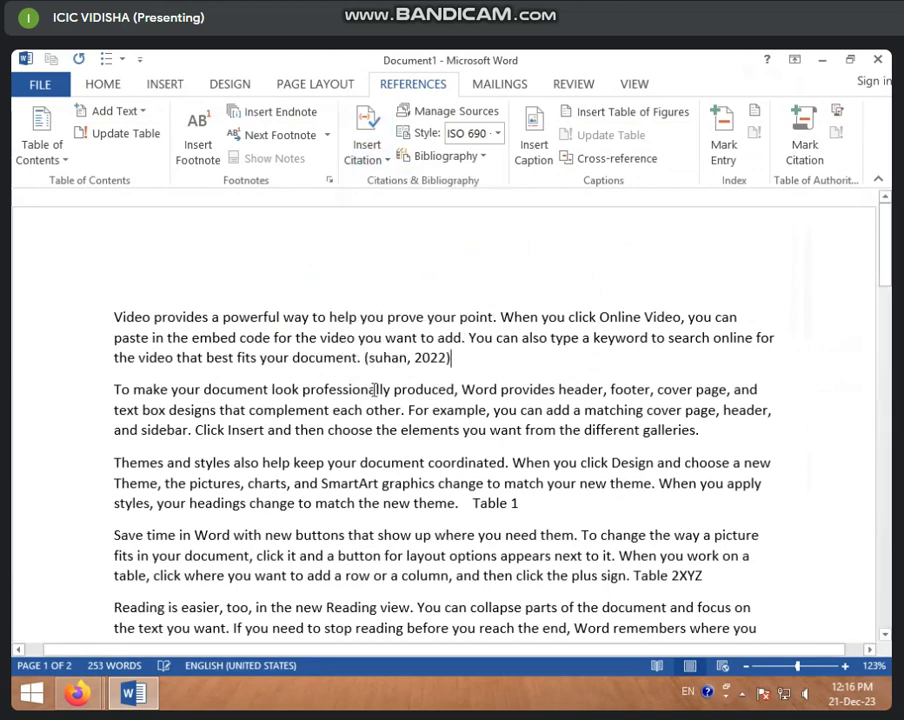
scroll(549, 513, down, 2)
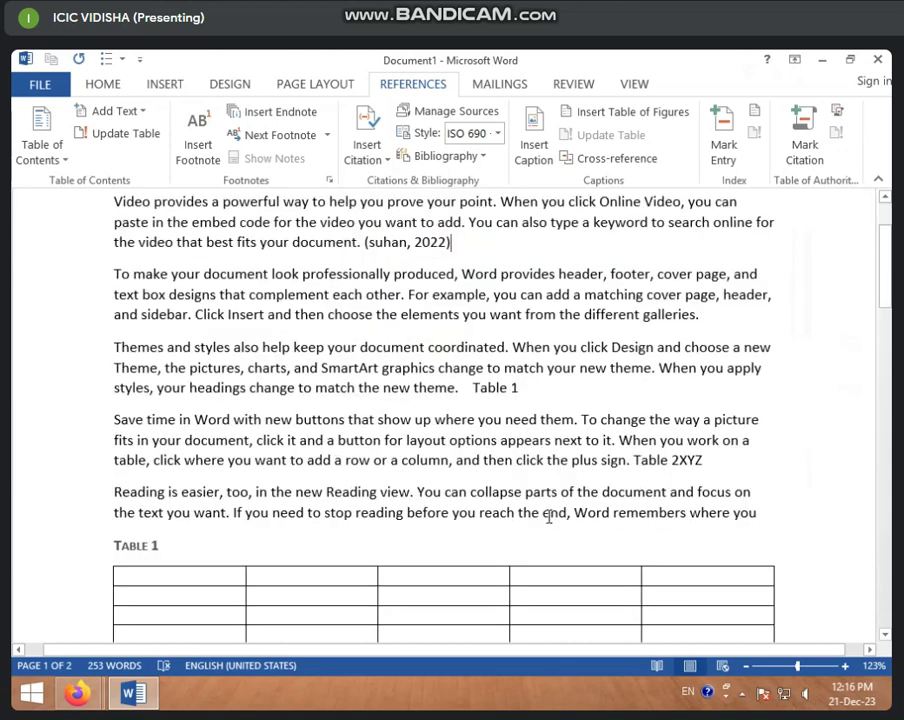
scroll(544, 510, down, 1)
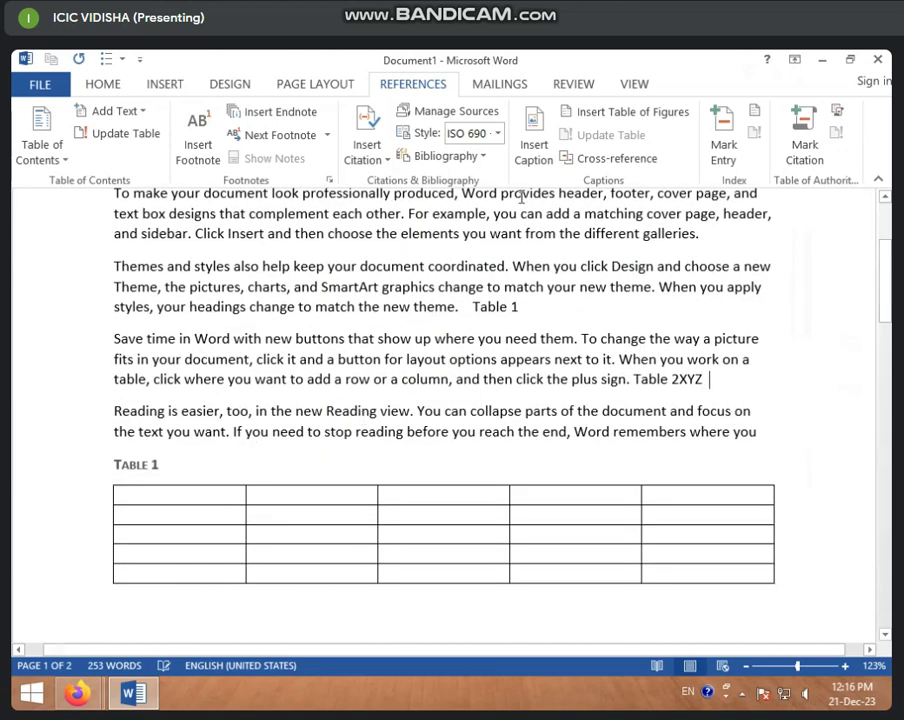
click(365, 148)
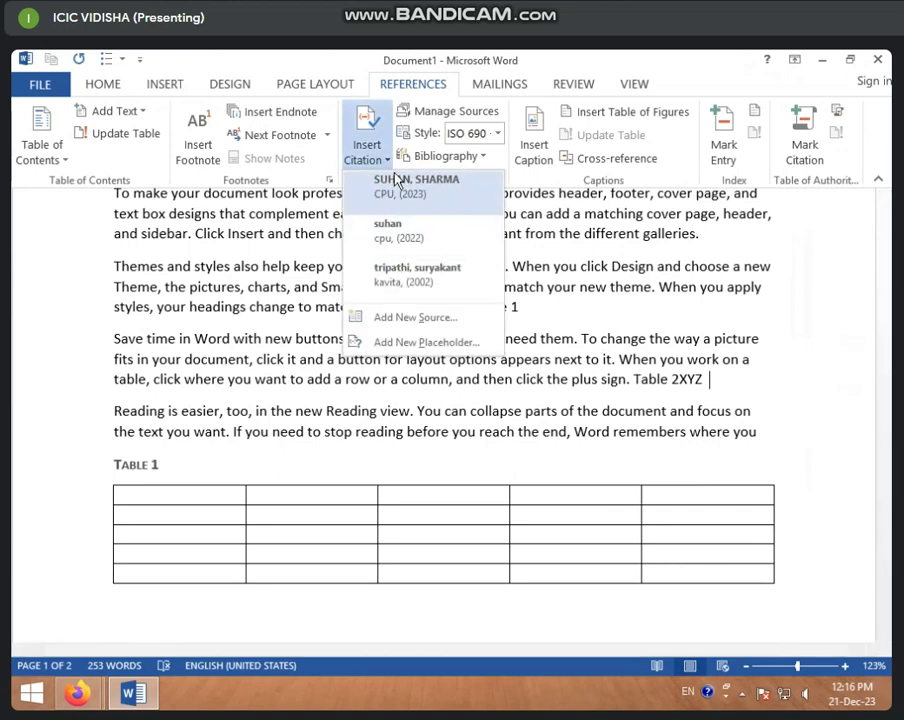
click(397, 180)
Step: Add a tripathi 2002 citation on a new line below the Reading paragraph
scroll(281, 399, down, 2)
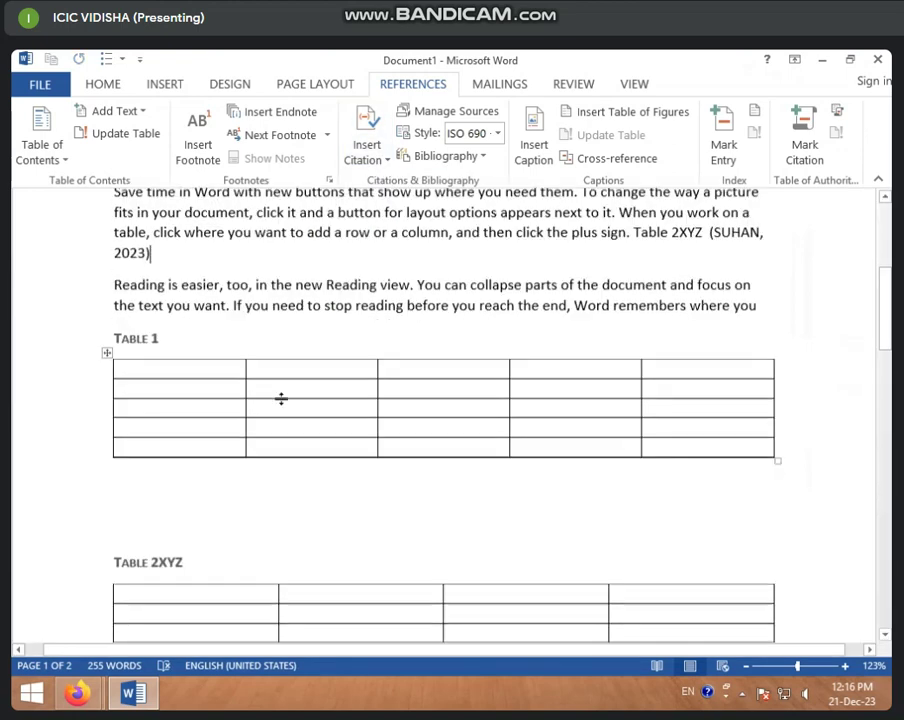
click(776, 310)
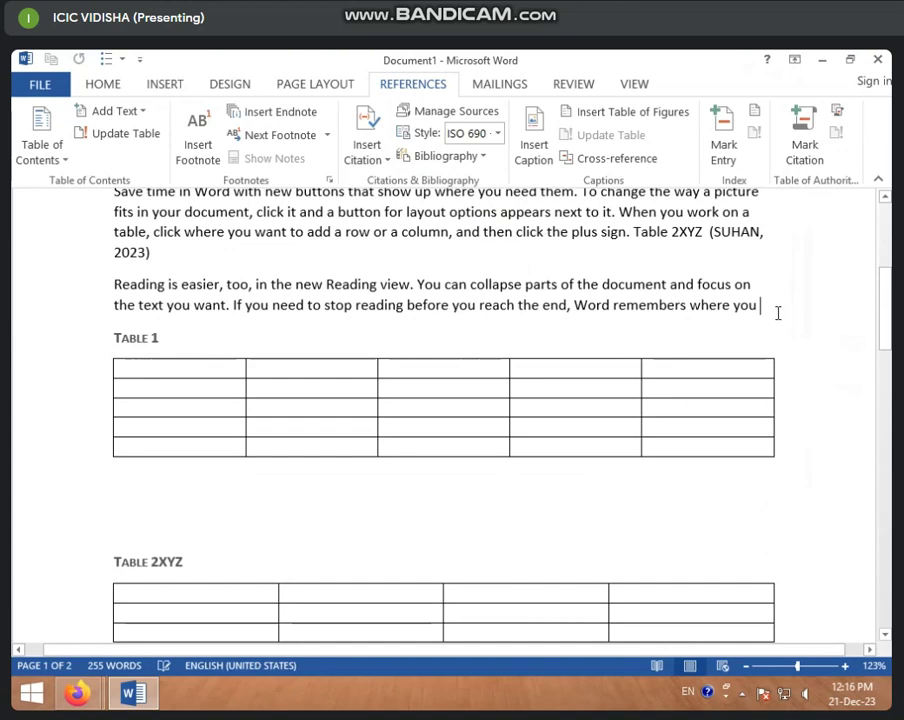
key(Return)
click(368, 150)
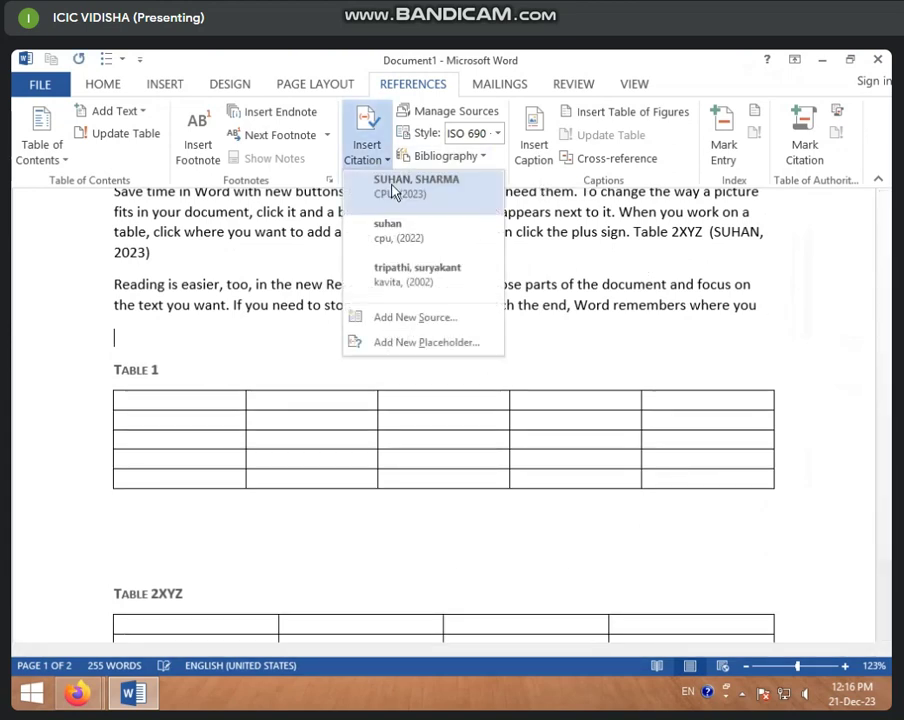
click(400, 273)
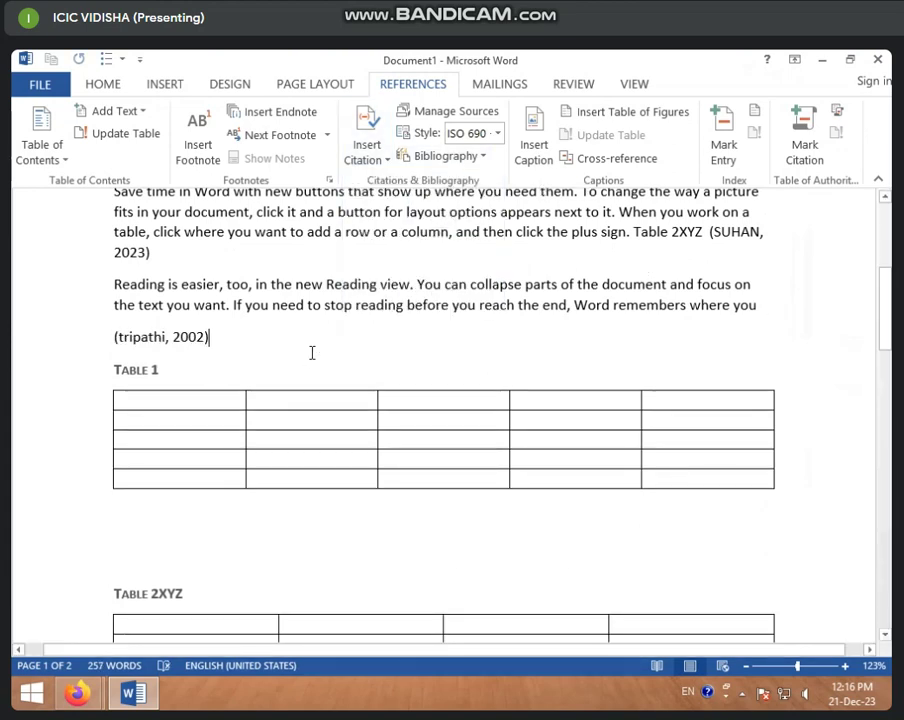
scroll(312, 352, up, 5)
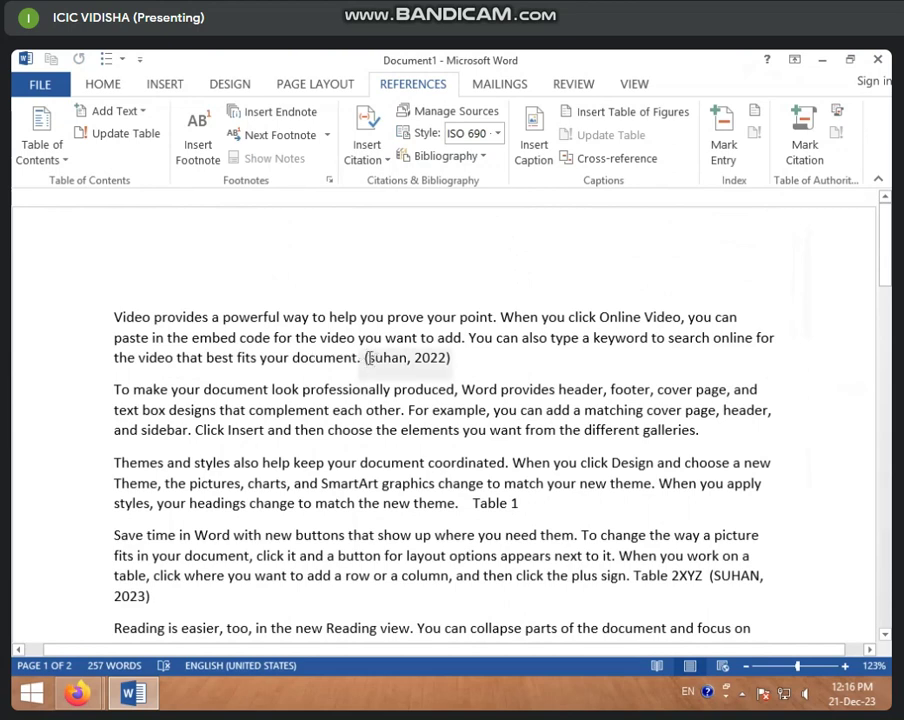
Step: Mark the (suhan, 2022) citation as a Cases authority entry
click(368, 358)
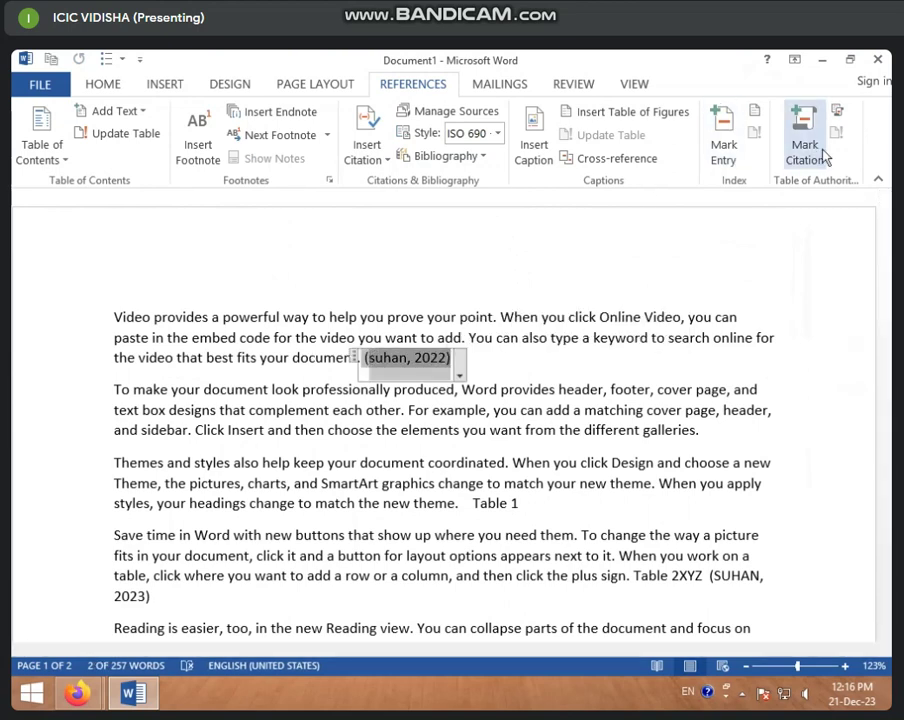
click(806, 145)
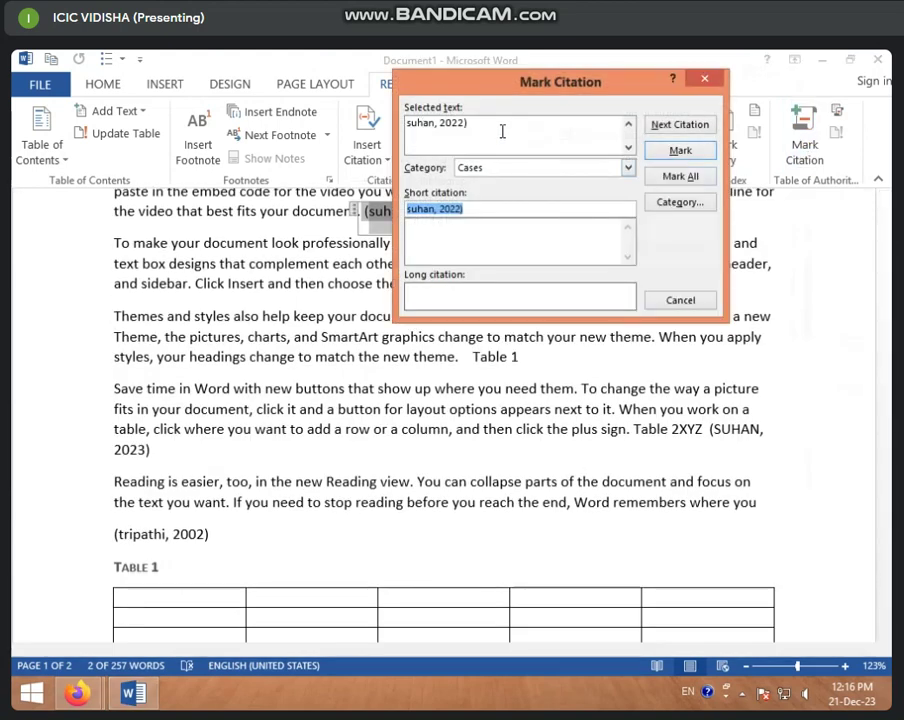
click(673, 160)
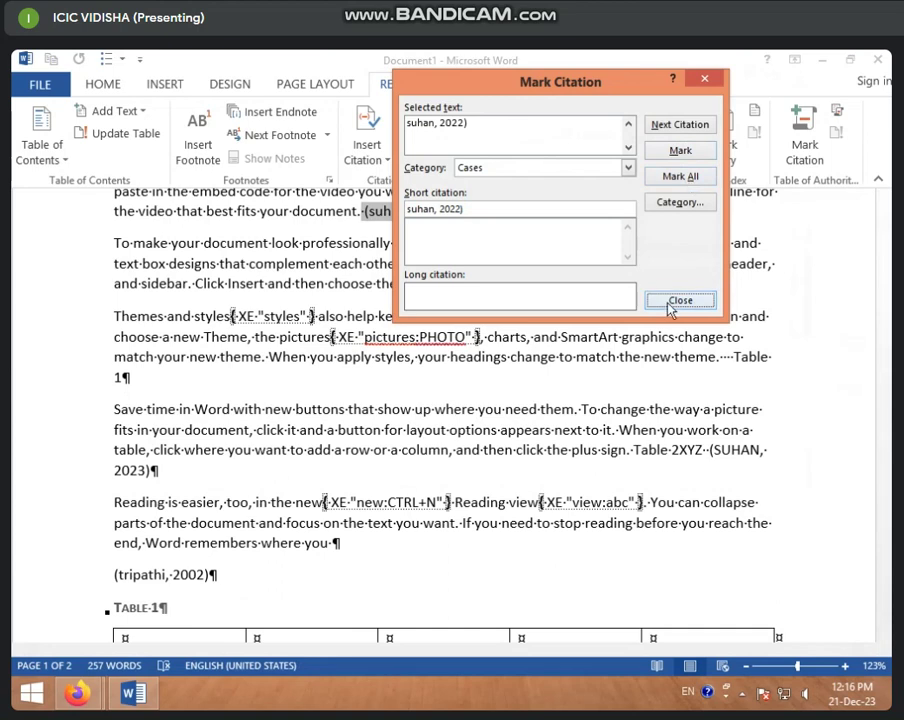
click(676, 300)
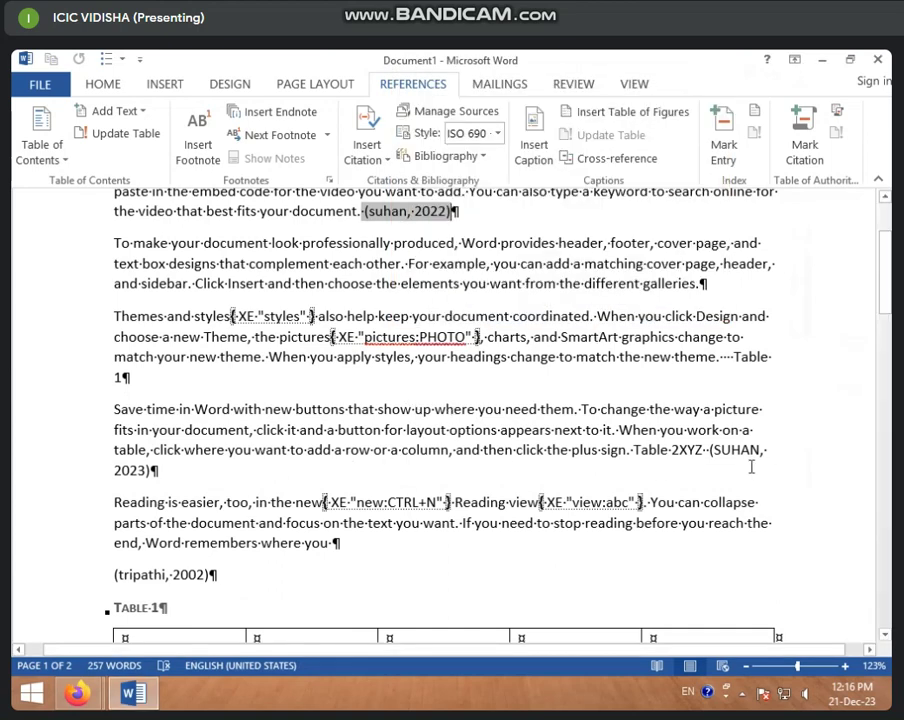
Step: Mark the (SUHAN, 2023) citation as a Cases authority entry
drag(710, 450, 785, 468)
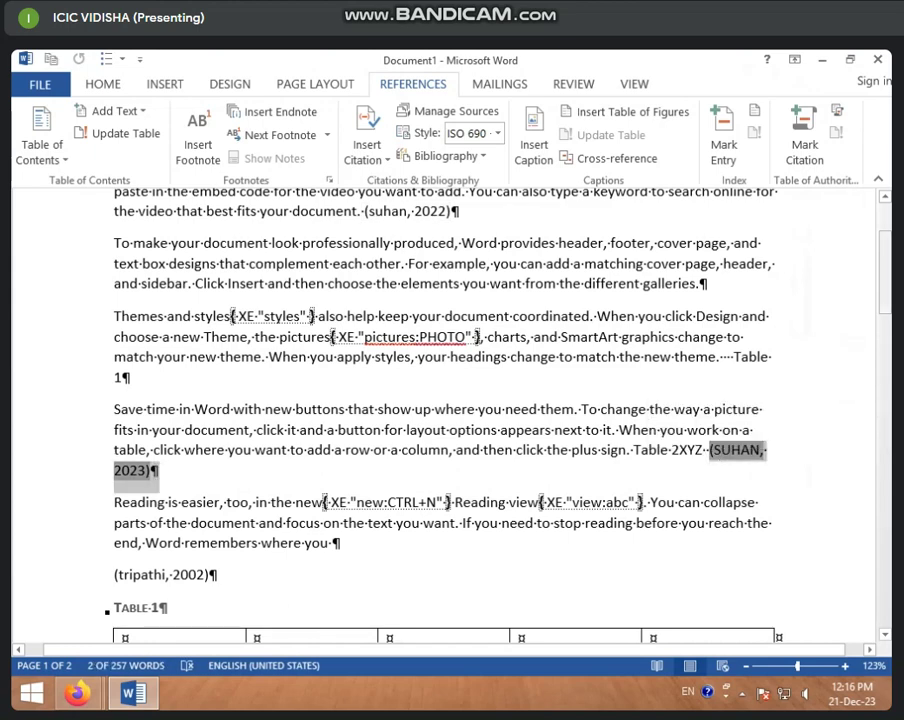
click(805, 140)
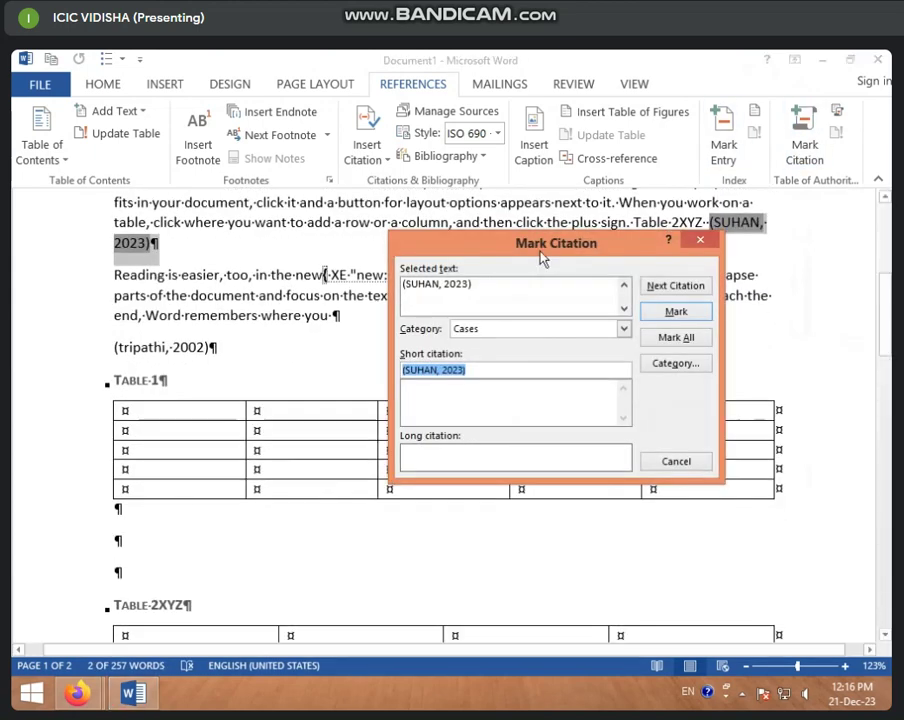
click(680, 313)
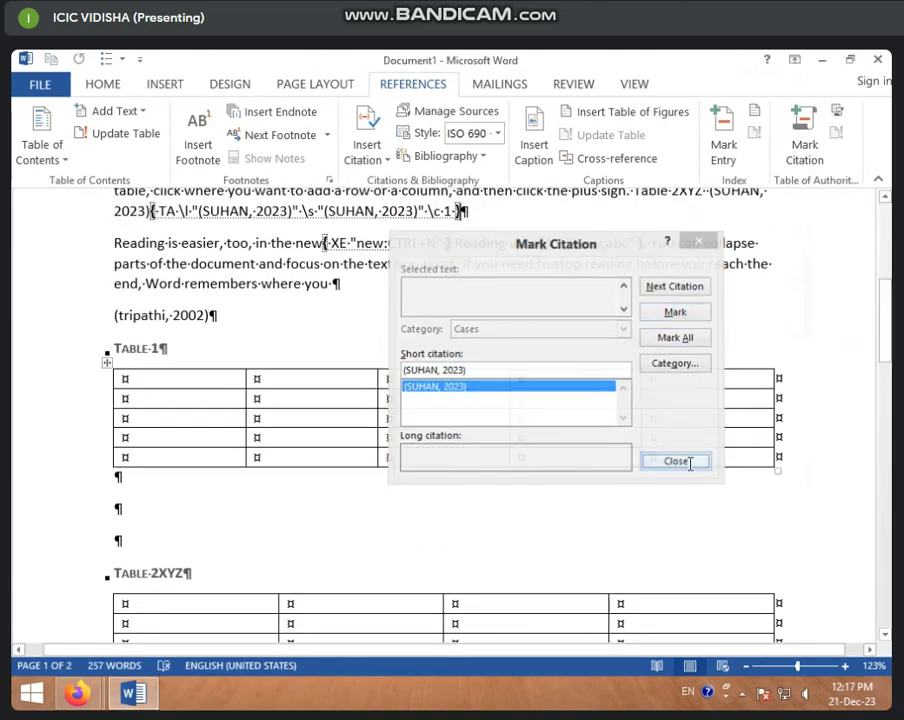
click(676, 461)
scroll(645, 489, down, 10)
Step: Place the cursor on the empty last line of the document on page 2
scroll(532, 530, down, 3)
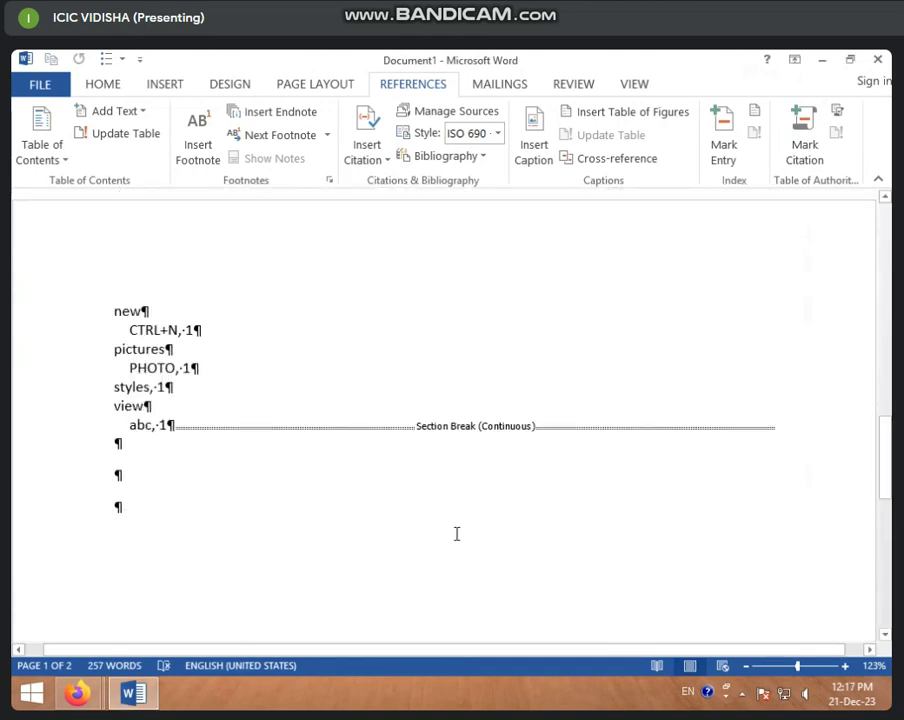
scroll(452, 530, down, 4)
scroll(376, 522, up, 3)
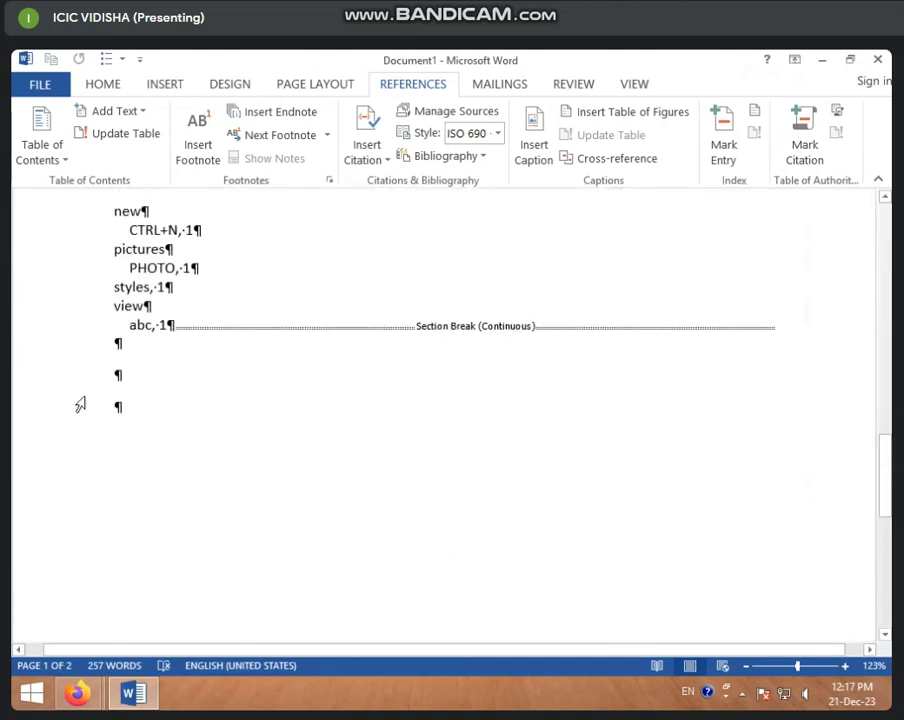
click(160, 430)
scroll(156, 426, up, 5)
scroll(158, 430, up, 4)
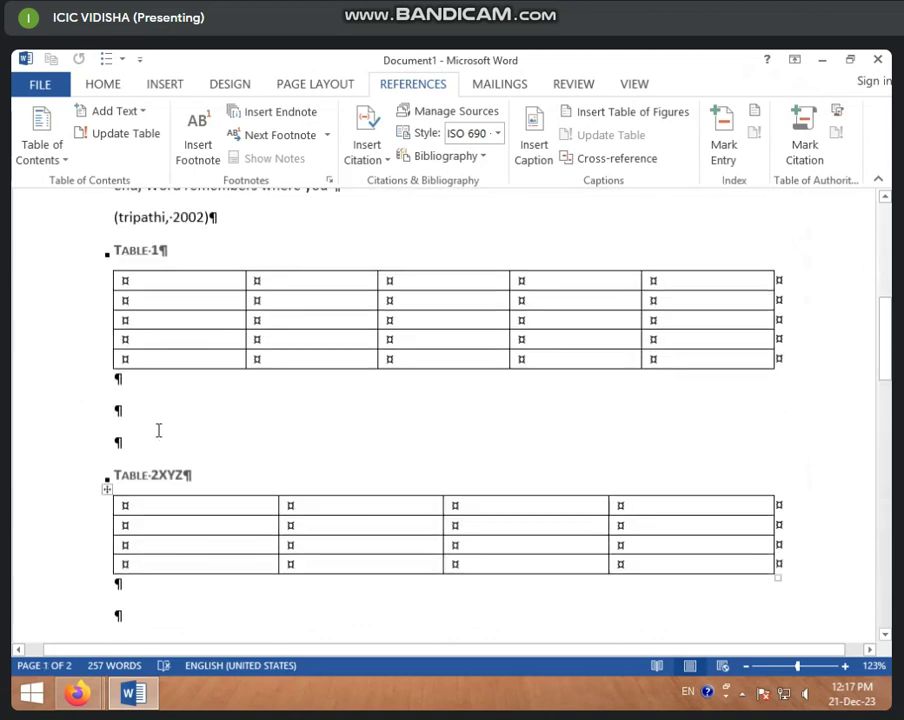
scroll(158, 430, down, 2)
scroll(170, 400, down, 1)
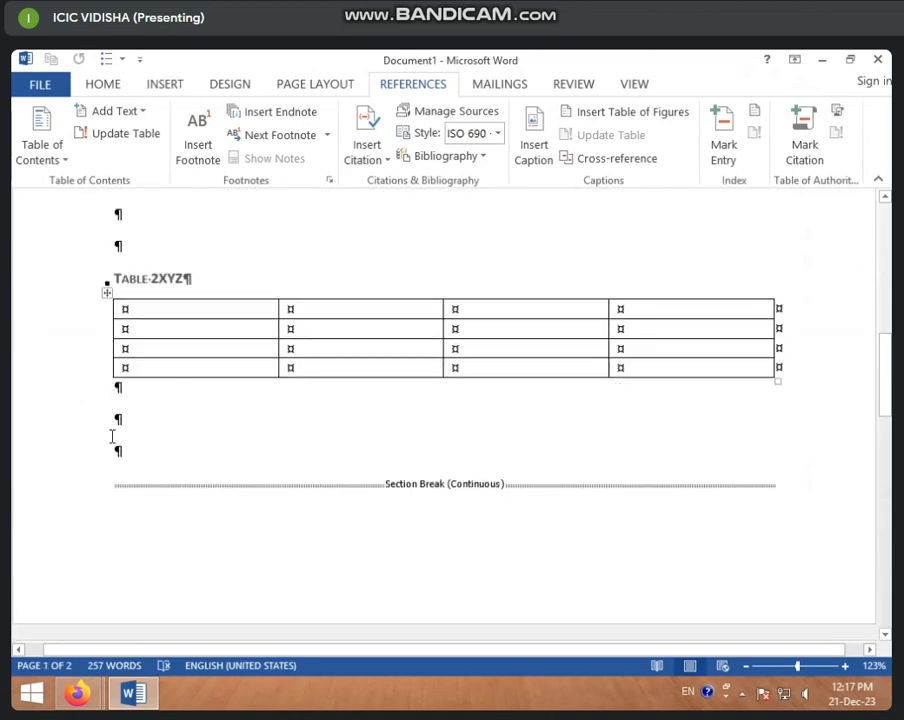
scroll(120, 438, down, 3)
scroll(200, 475, down, 3)
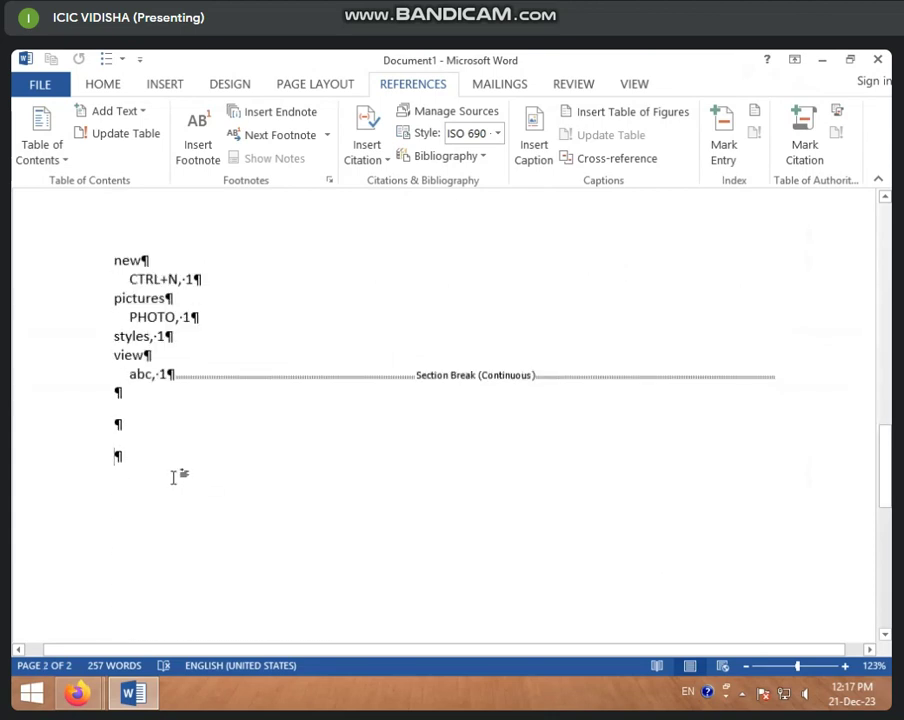
Step: Turn off the Show/Hide ¶ formatting marks from the Home tab
click(121, 88)
click(534, 119)
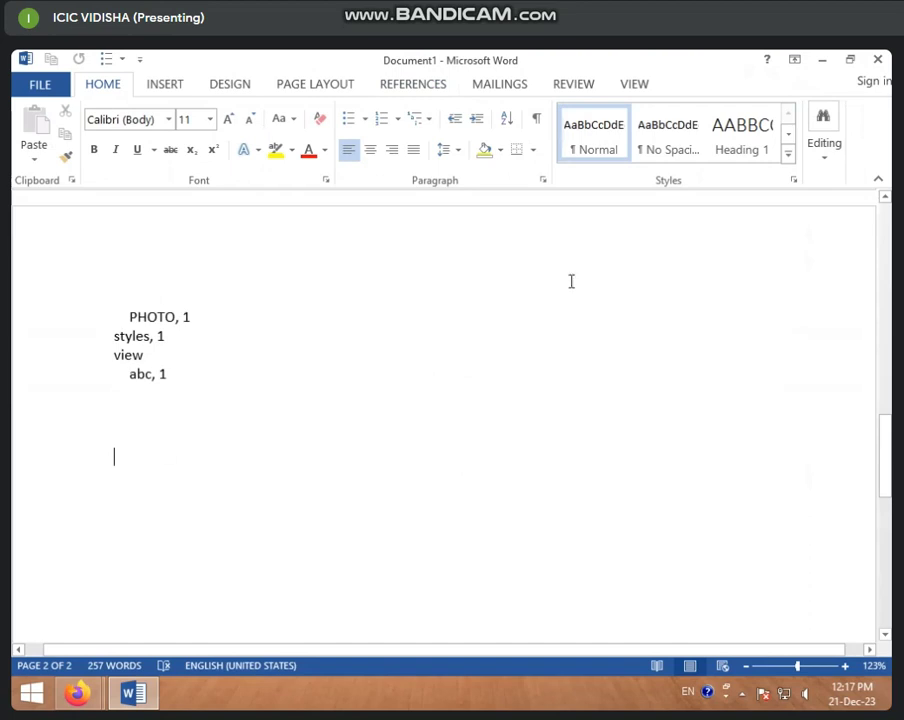
click(425, 85)
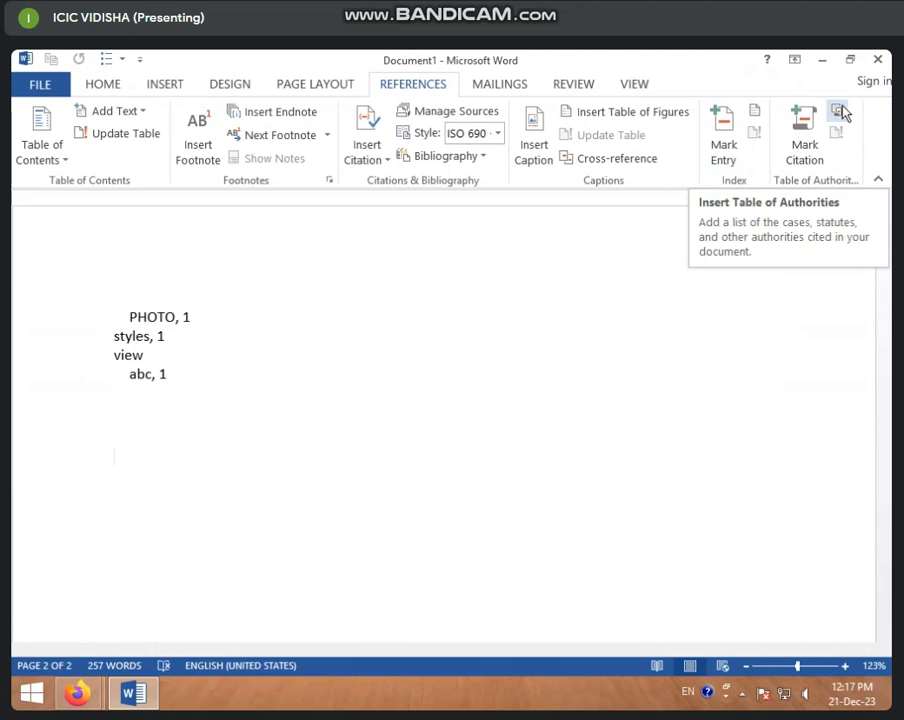
Step: Insert a Table of Authorities below the index, listing (SUHAN, 2023) under Cases
click(840, 112)
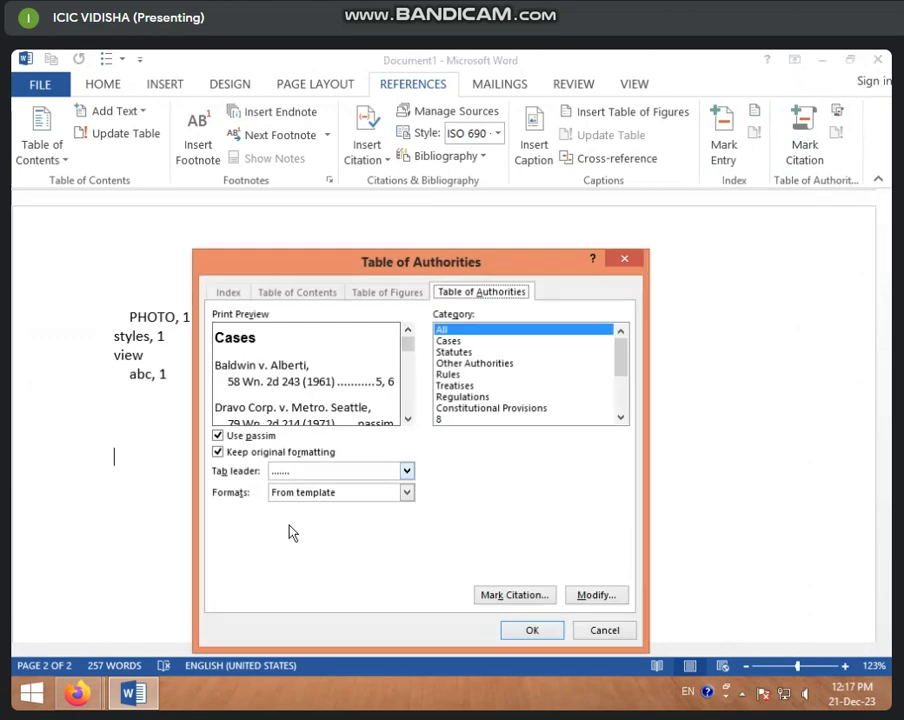
click(530, 628)
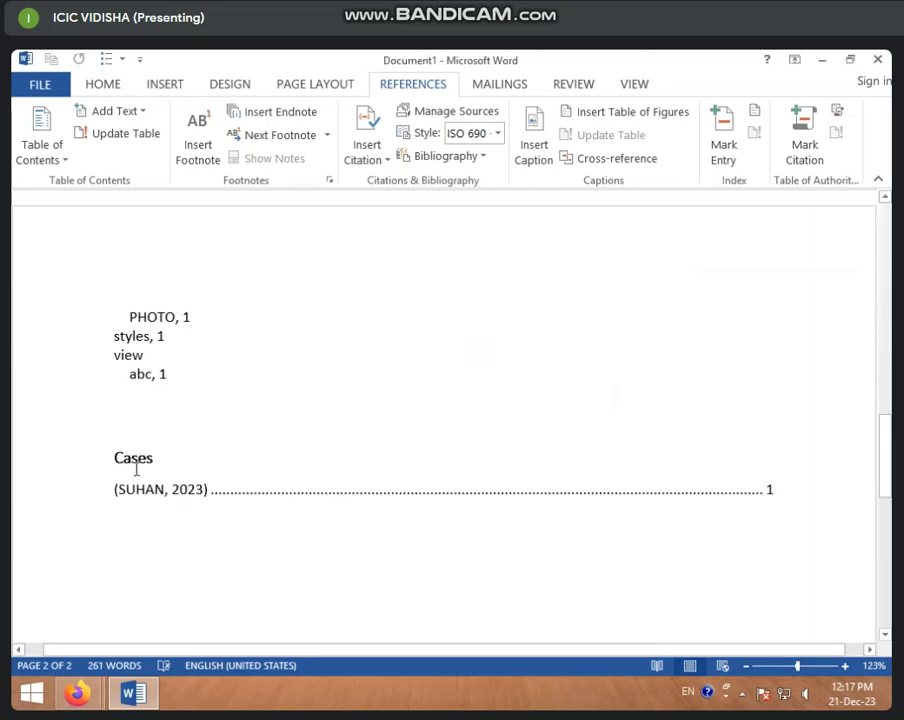
scroll(128, 476, down, 3)
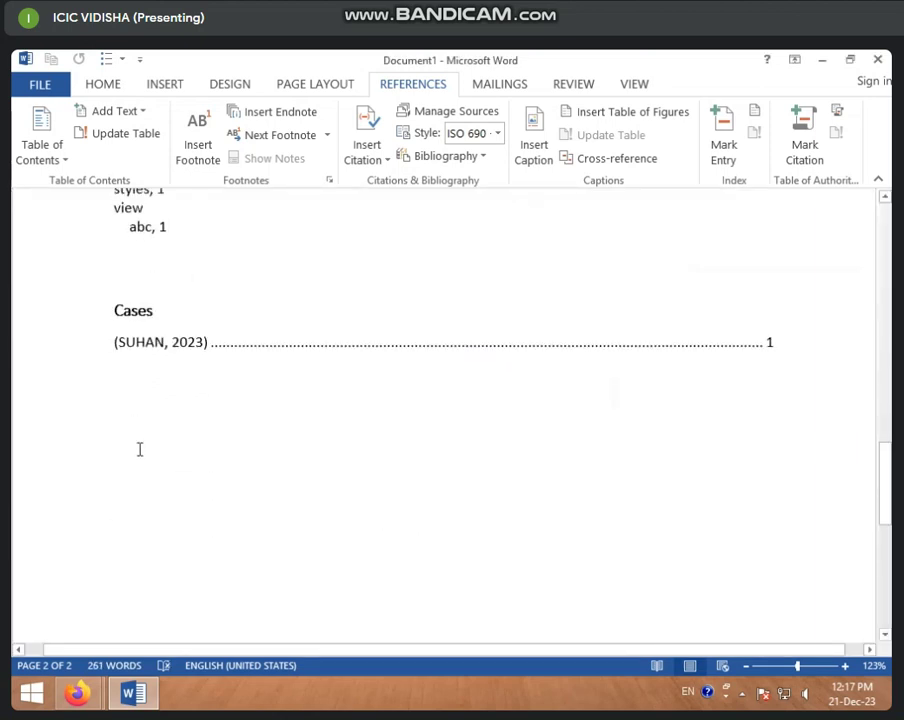
click(155, 341)
click(212, 358)
scroll(212, 412, up, 2)
scroll(212, 414, up, 6)
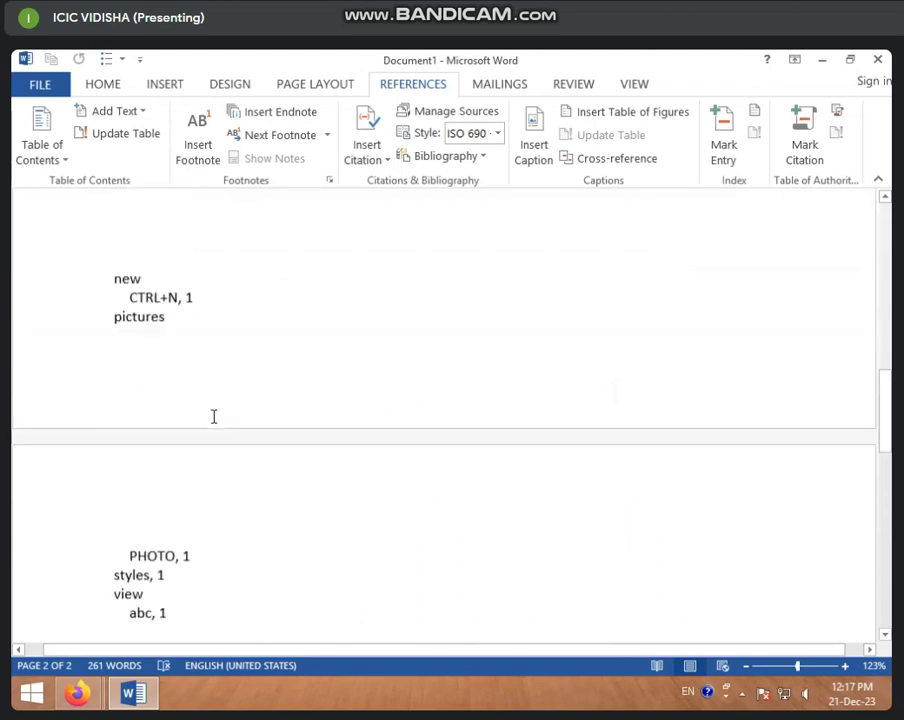
scroll(213, 416, up, 3)
scroll(213, 416, up, 6)
scroll(215, 416, up, 6)
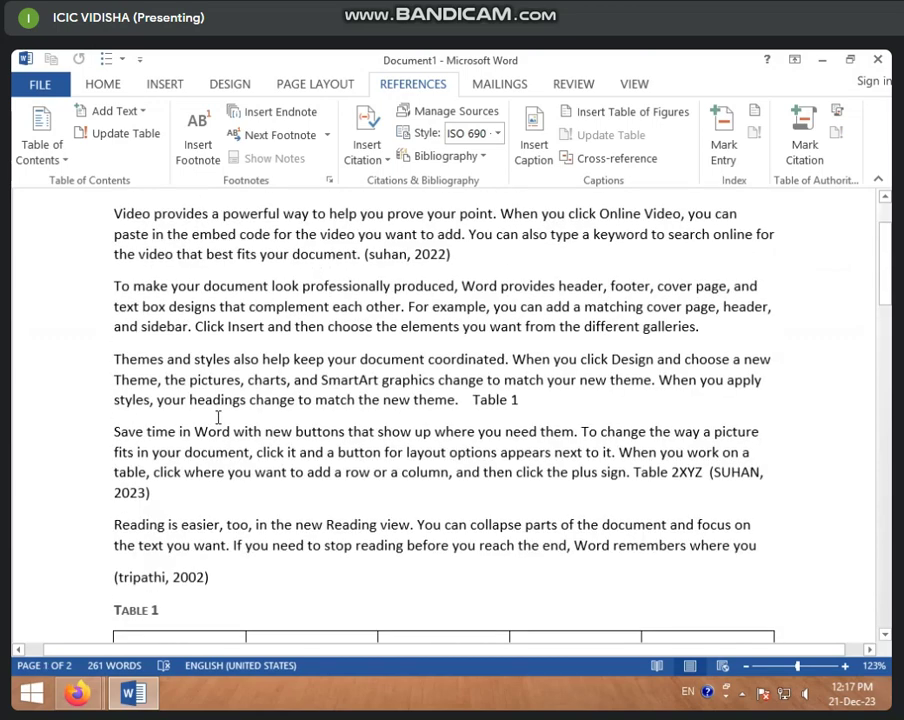
Step: Mark the (tripathi, 2002) citation as a Cases entry via Mark Citation
drag(115, 577, 215, 578)
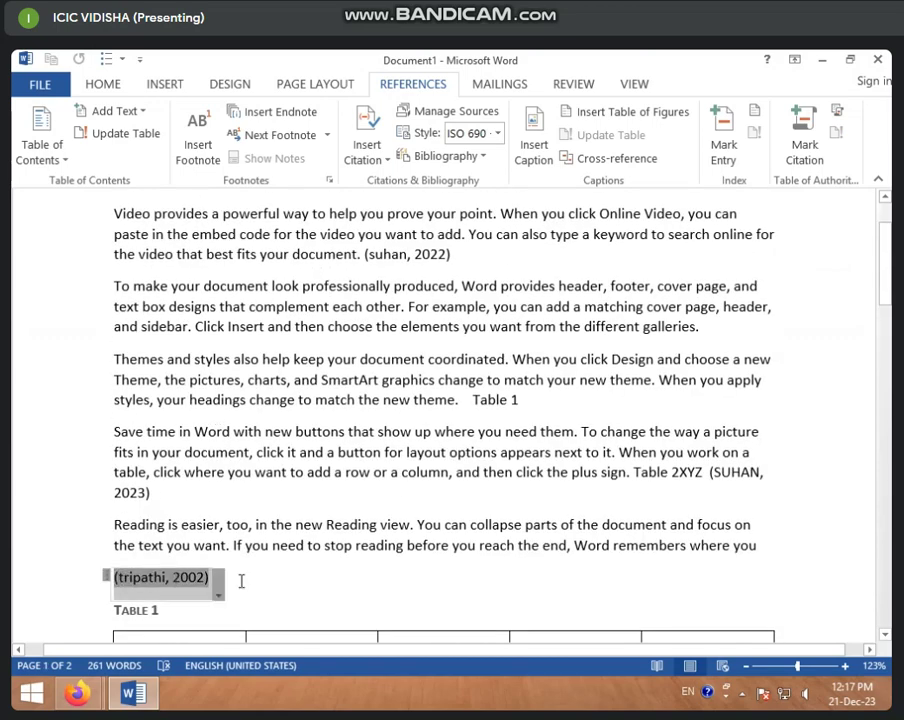
click(804, 142)
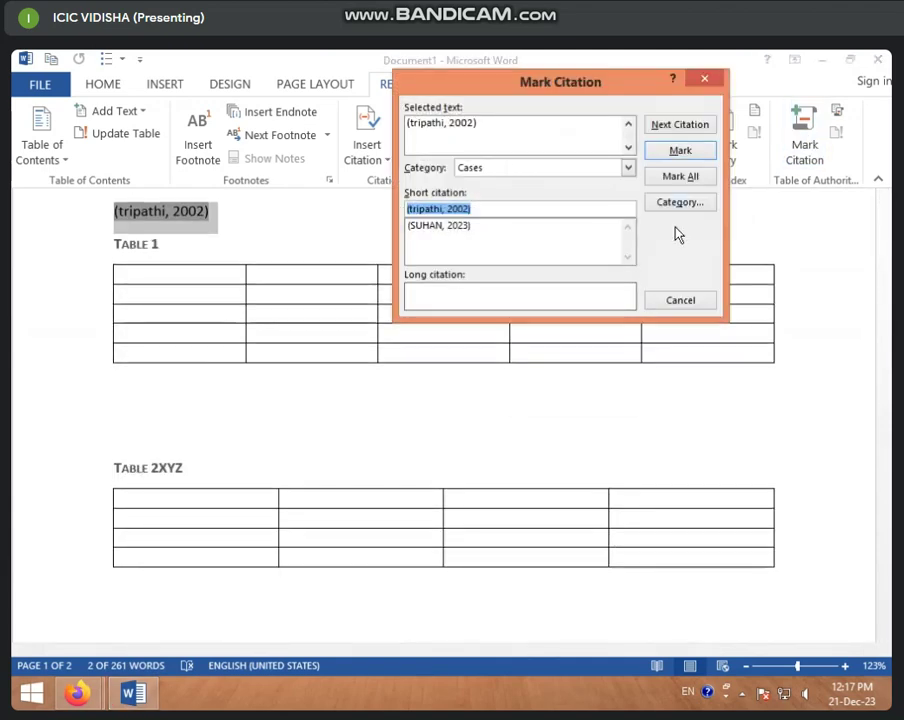
click(680, 150)
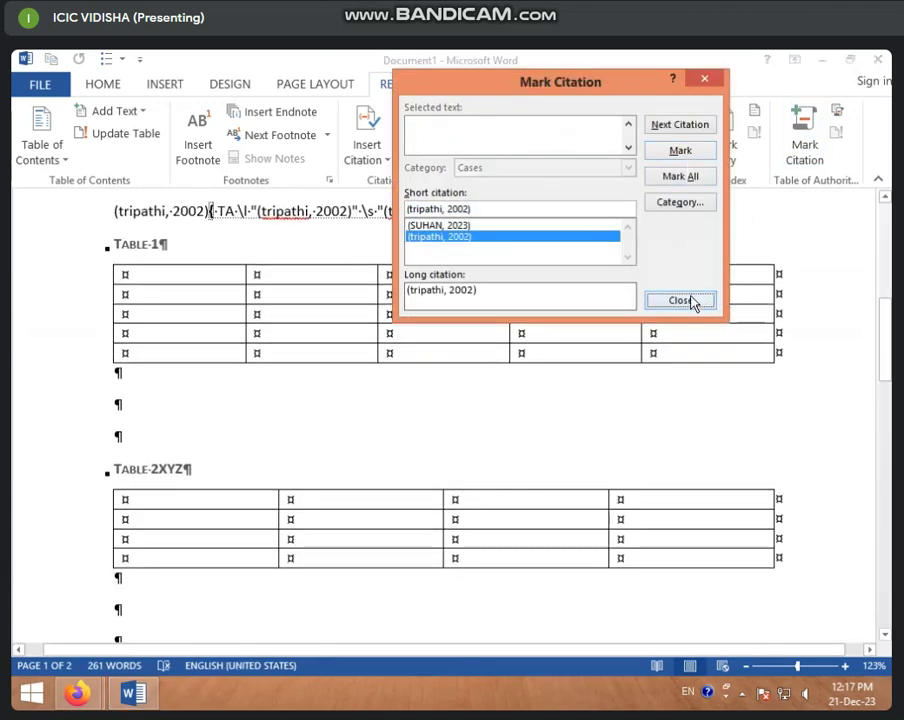
click(672, 298)
scroll(540, 412, up, 3)
scroll(524, 410, up, 3)
scroll(524, 454, down, 4)
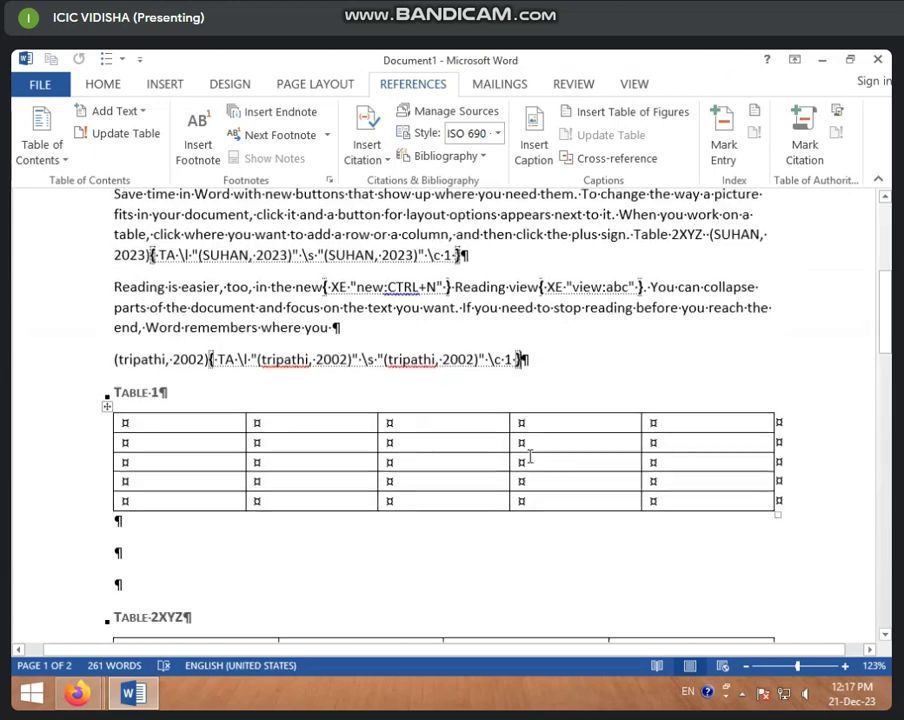
scroll(515, 482, down, 6)
scroll(515, 482, down, 5)
scroll(400, 530, down, 5)
Step: Update the Table of Authorities so (tripathi, 2002) appears beneath (SUHAN, 2023)
click(171, 287)
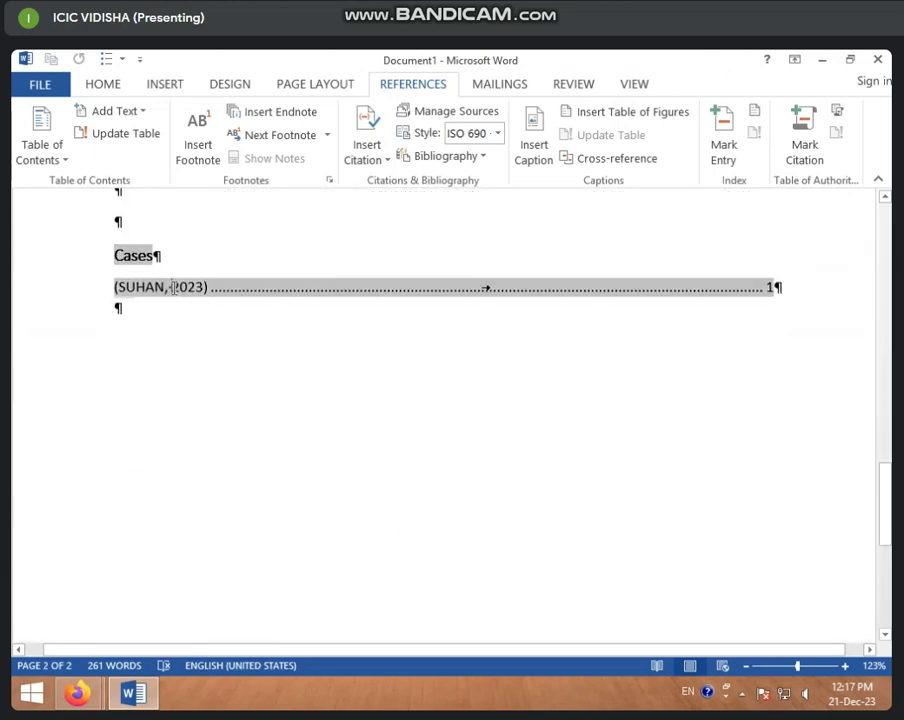
click(840, 132)
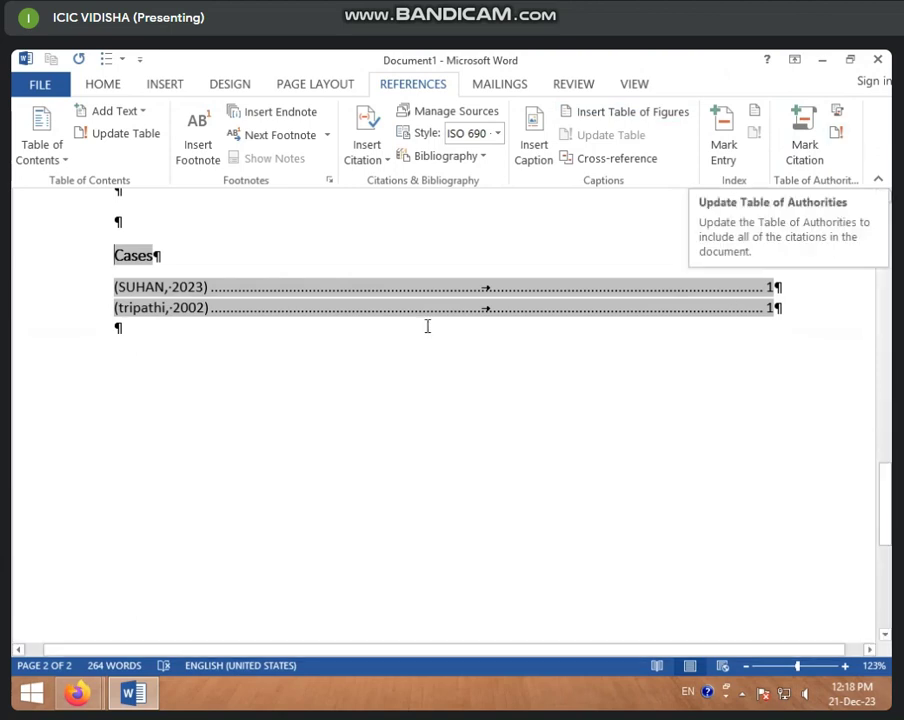
scroll(429, 418, up, 3)
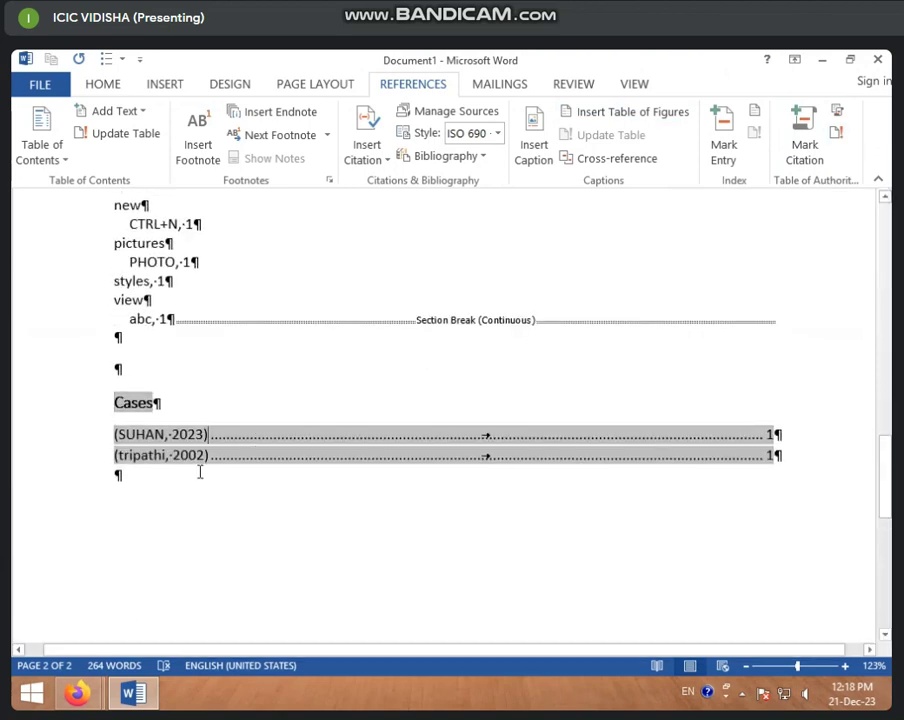
scroll(172, 476, up, 2)
click(239, 596)
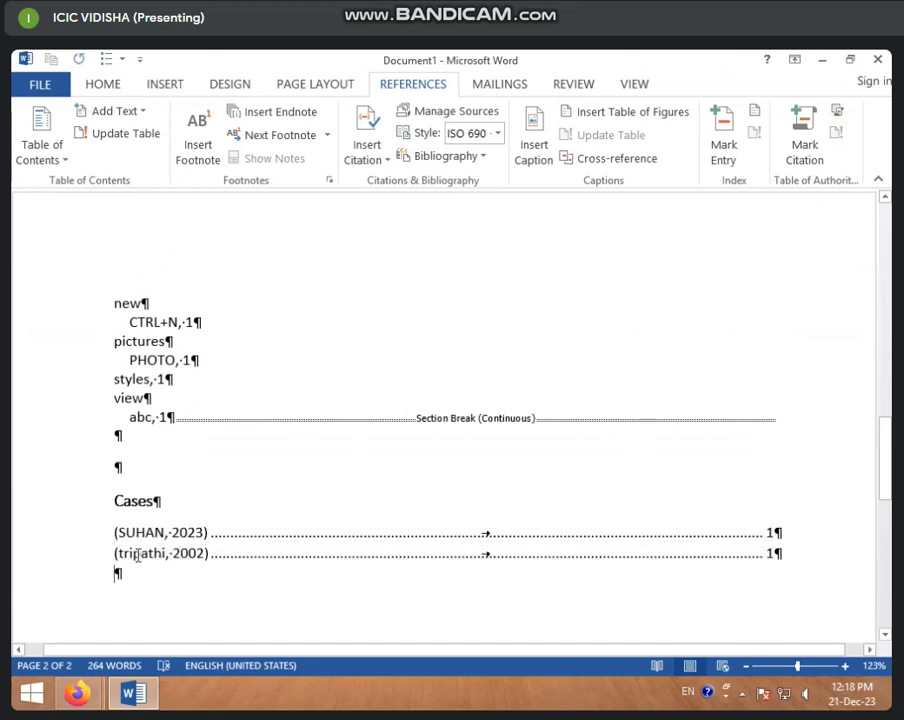
click(137, 540)
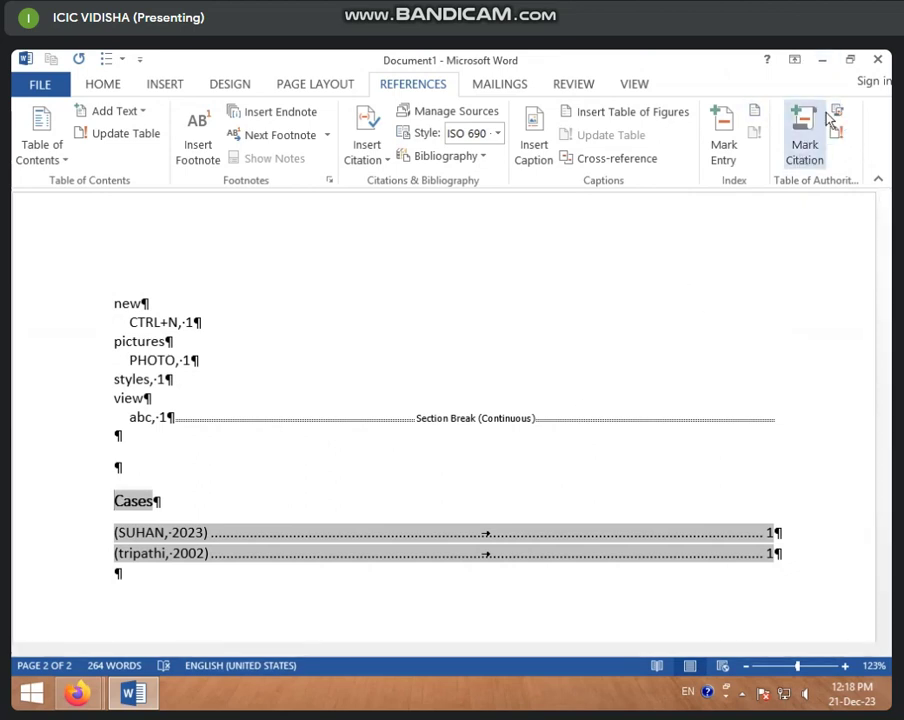
Step: Regenerate the Table of Authorities with tab leader (none), replacing the existing table
click(837, 111)
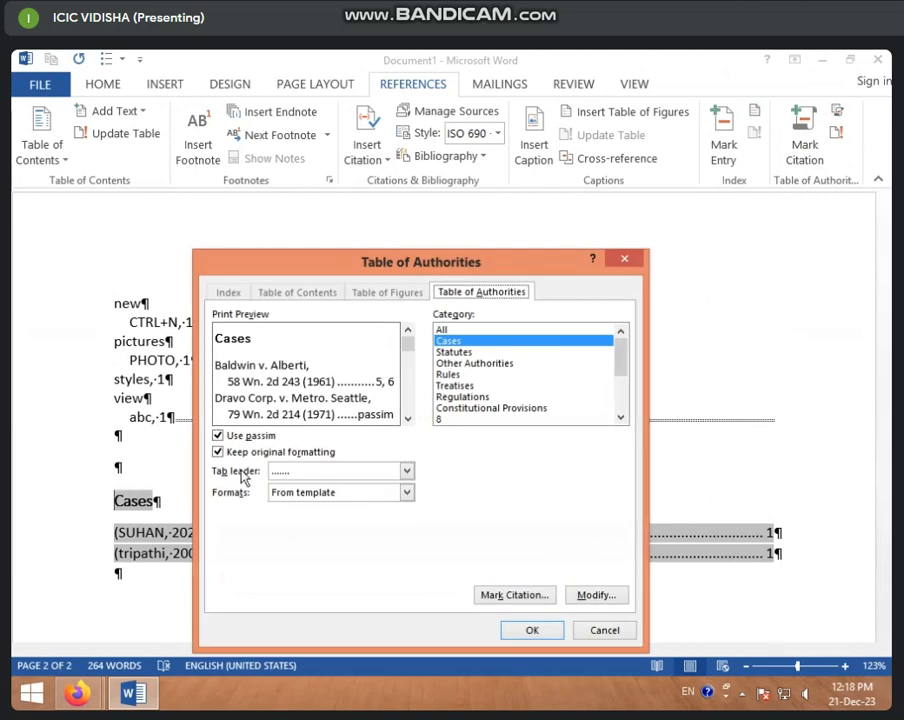
click(407, 471)
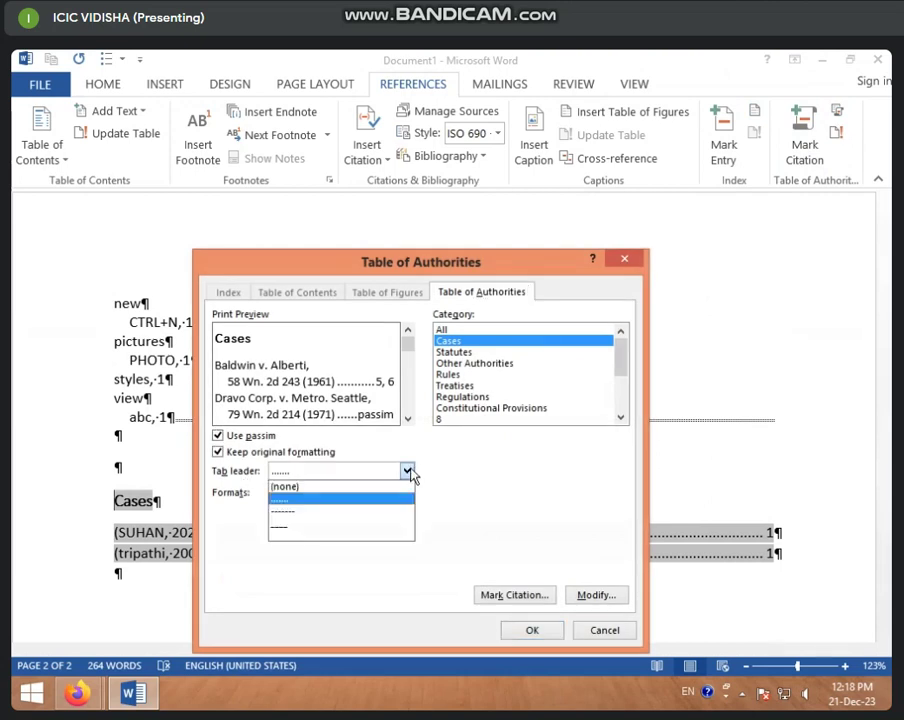
click(296, 481)
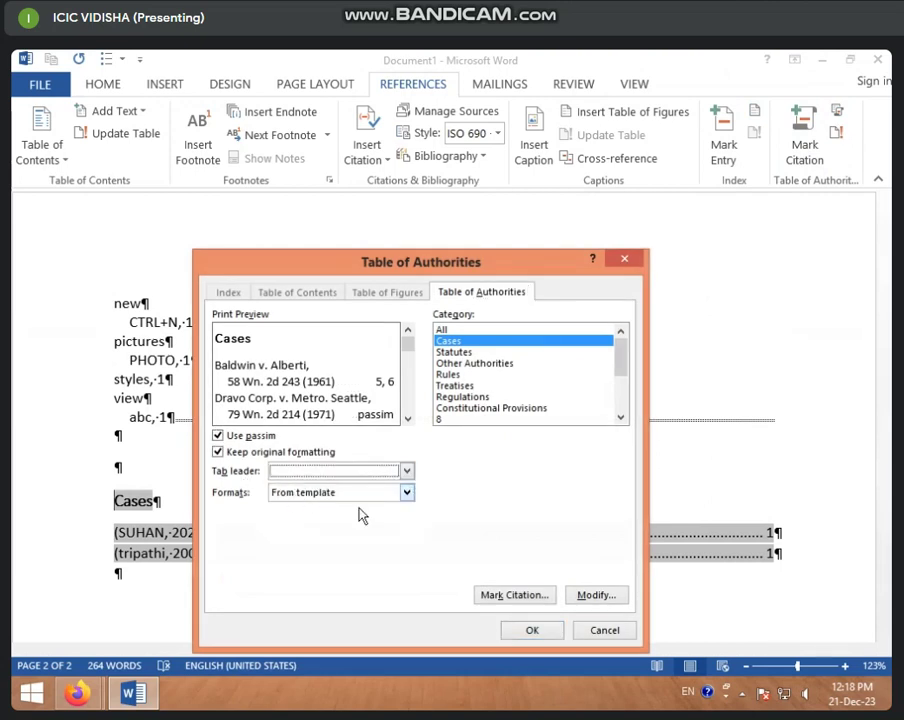
click(530, 629)
click(424, 419)
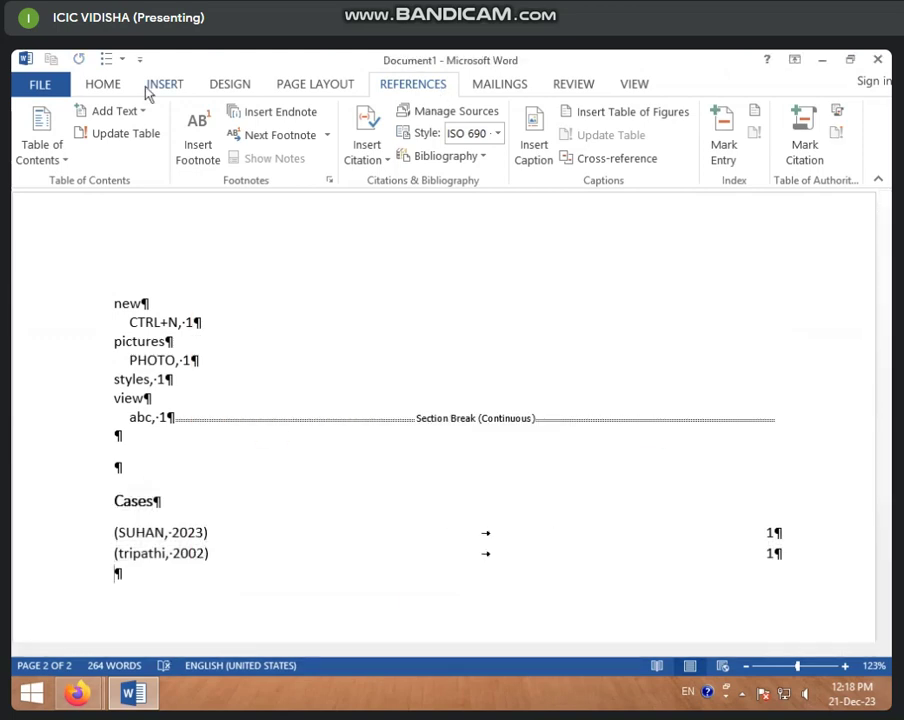
Step: Turn off formatting marks and scroll back to the tripathi citation on page 1
click(104, 85)
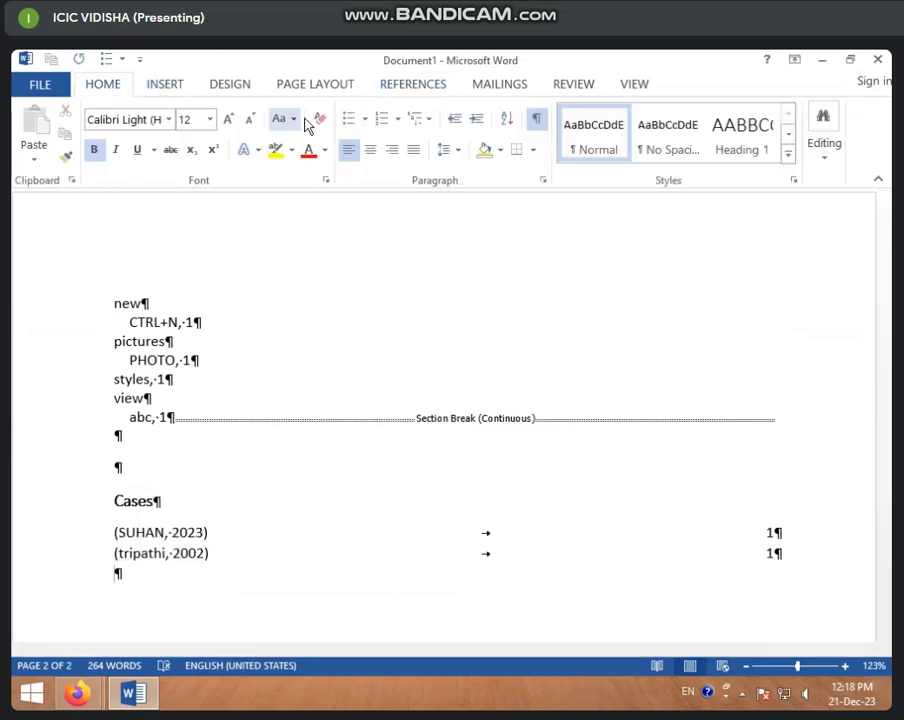
click(537, 121)
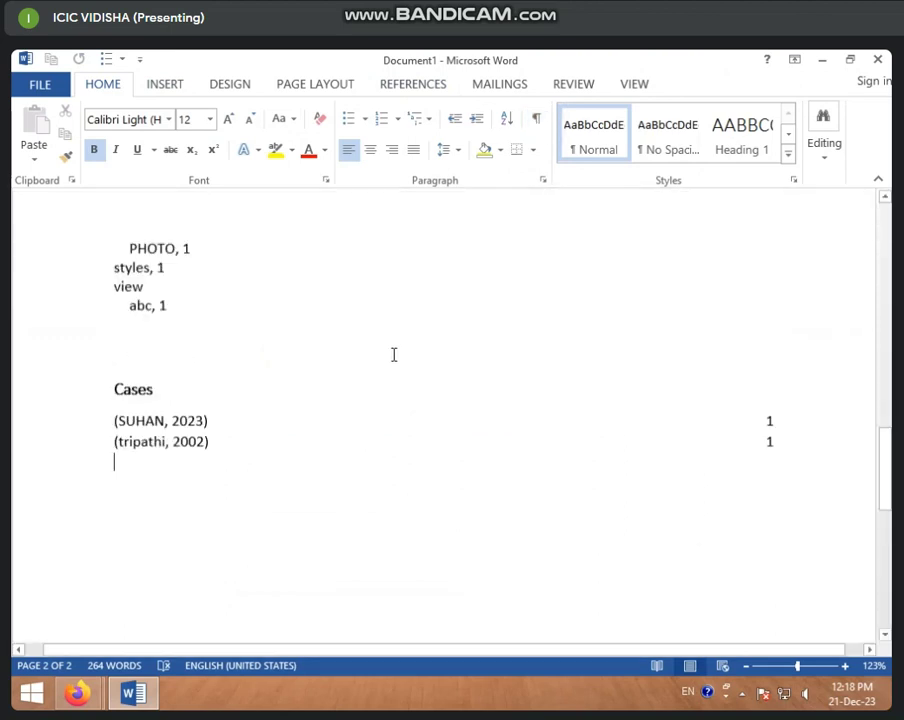
scroll(390, 352, down, 2)
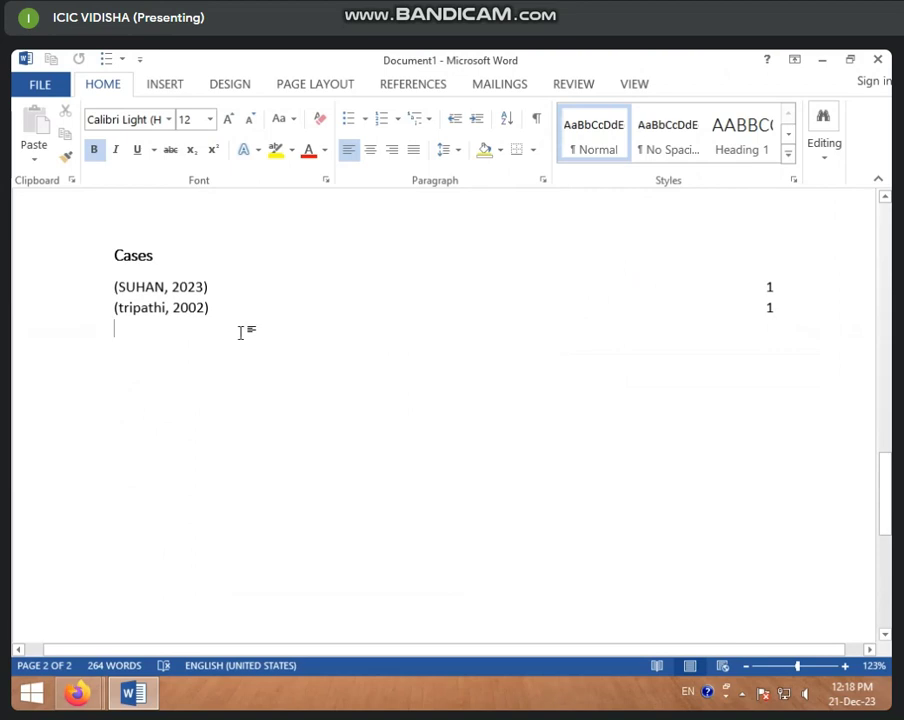
scroll(180, 490, up, 5)
scroll(182, 495, up, 5)
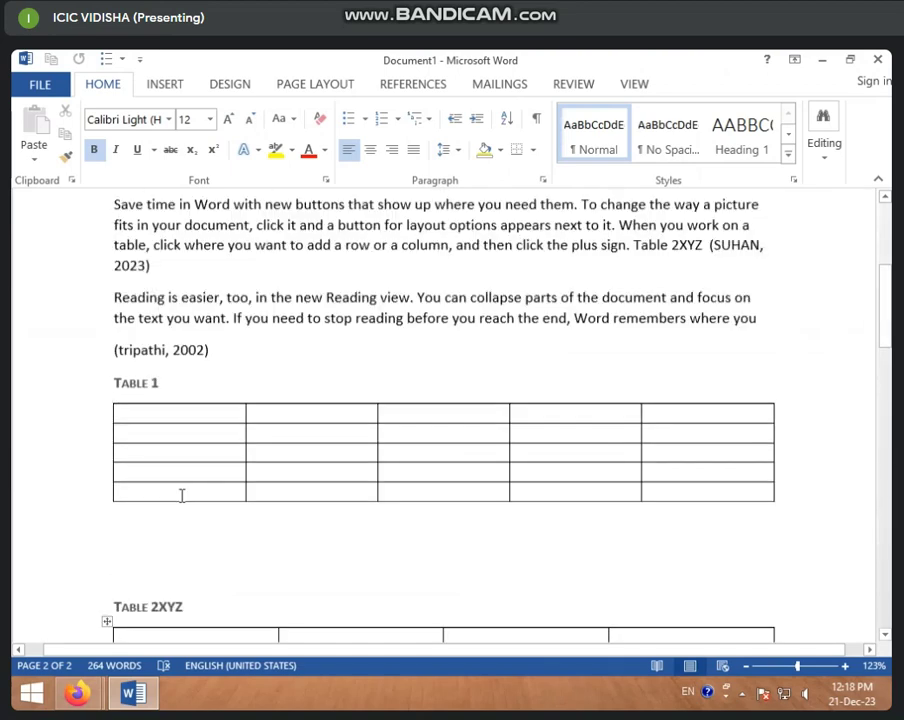
click(418, 86)
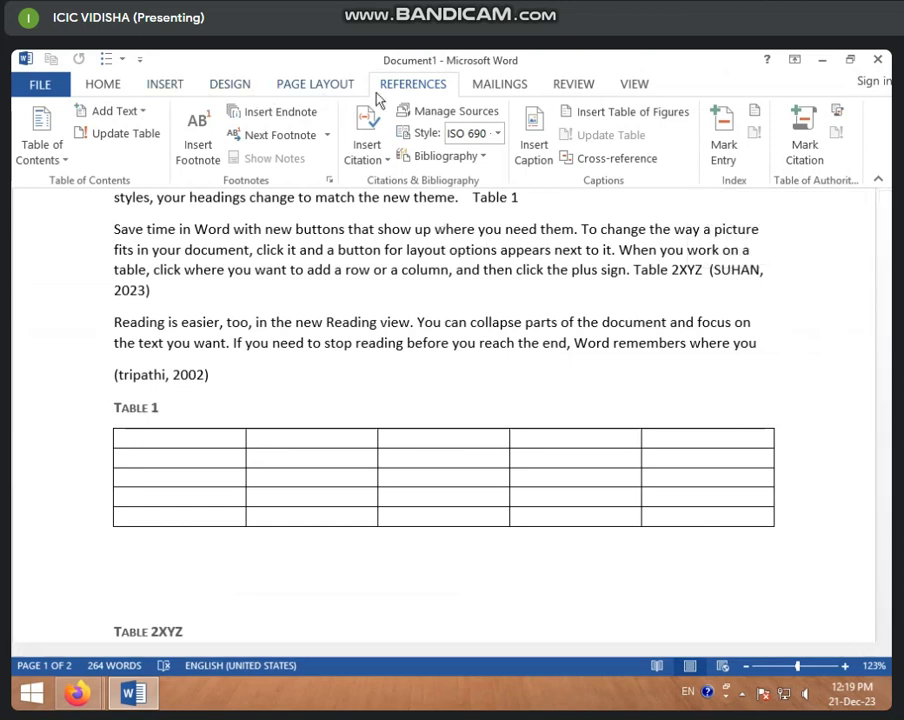
Step: Switch to the Mailings tab and delete all document content, leaving one blank page
click(518, 88)
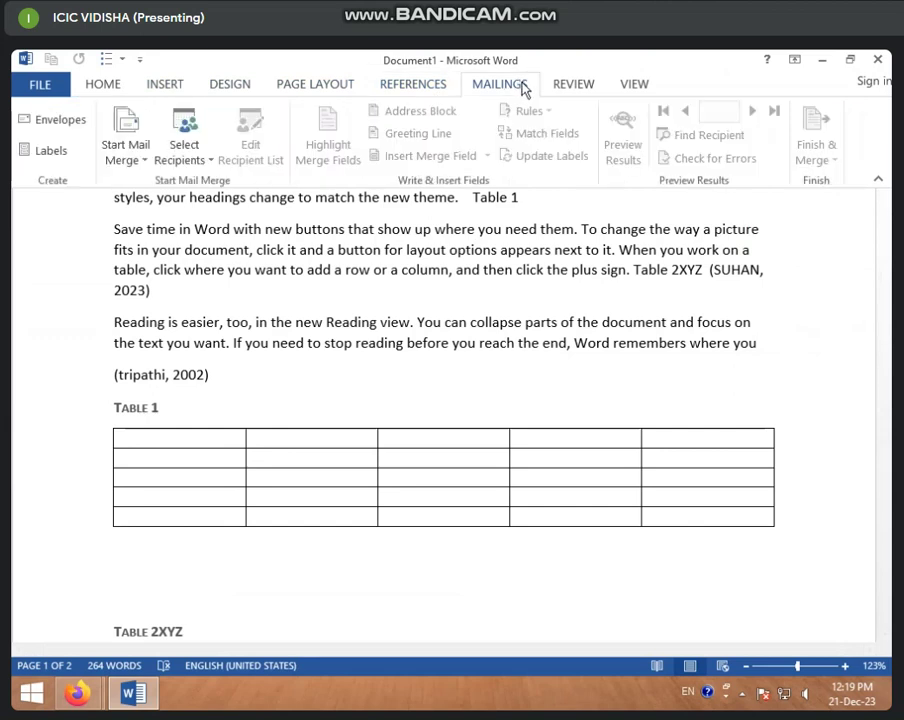
click(418, 88)
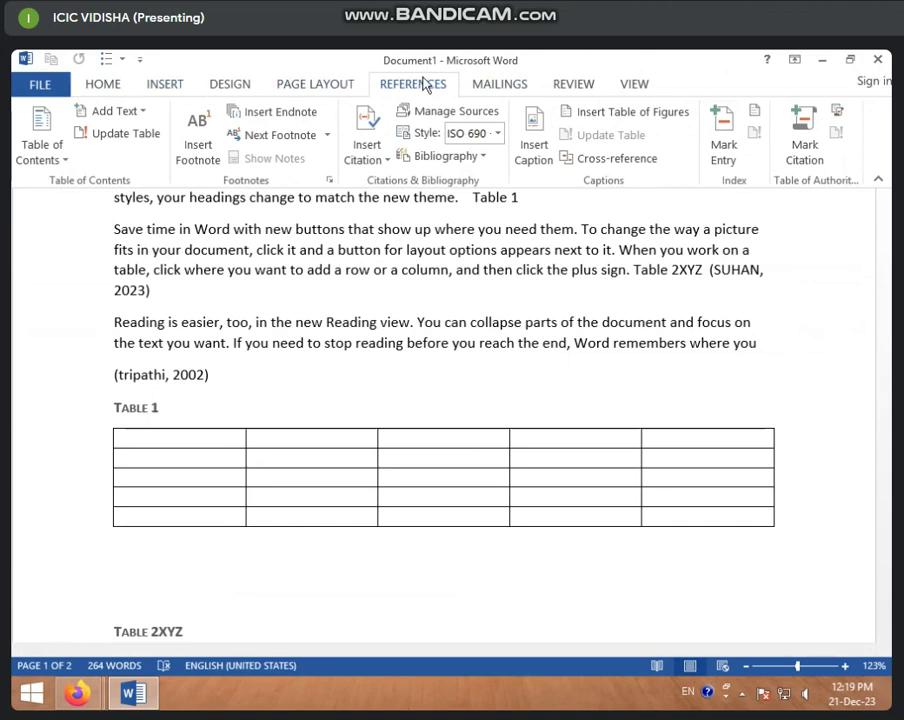
click(514, 88)
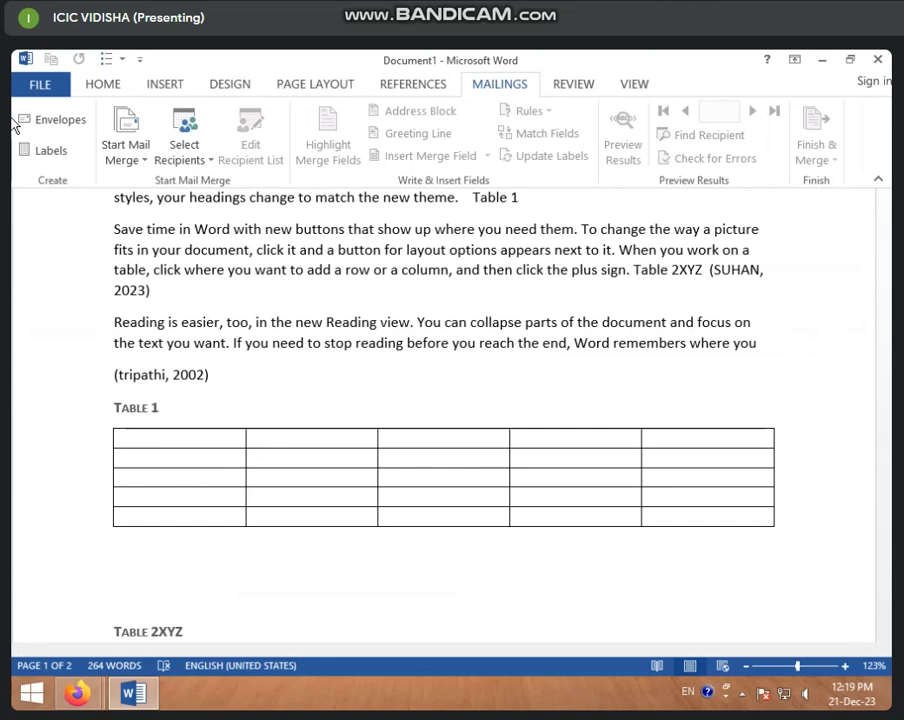
key(ctrl+a)
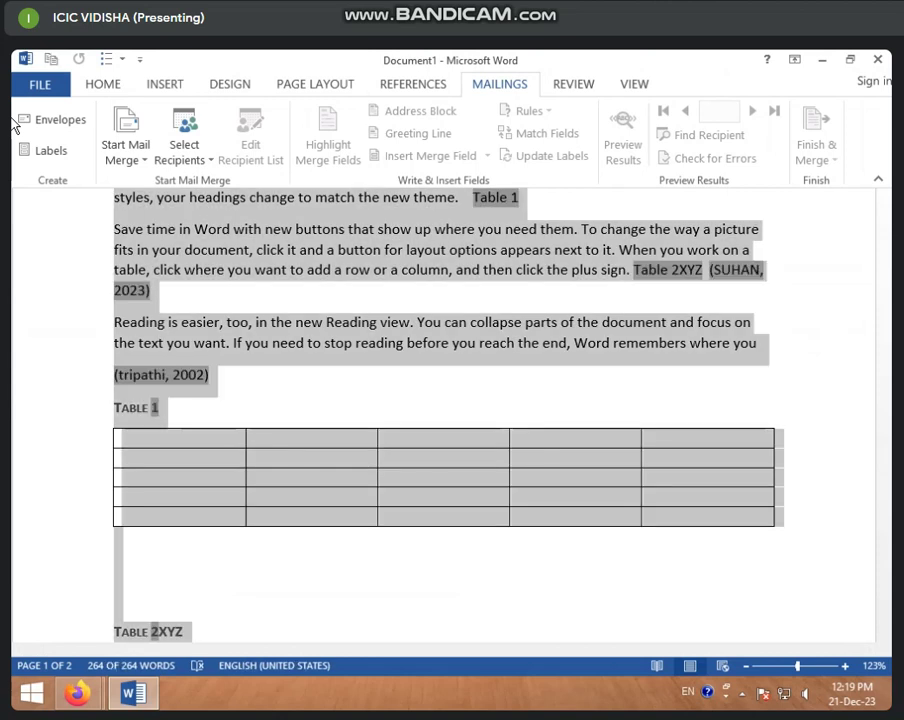
key(Delete)
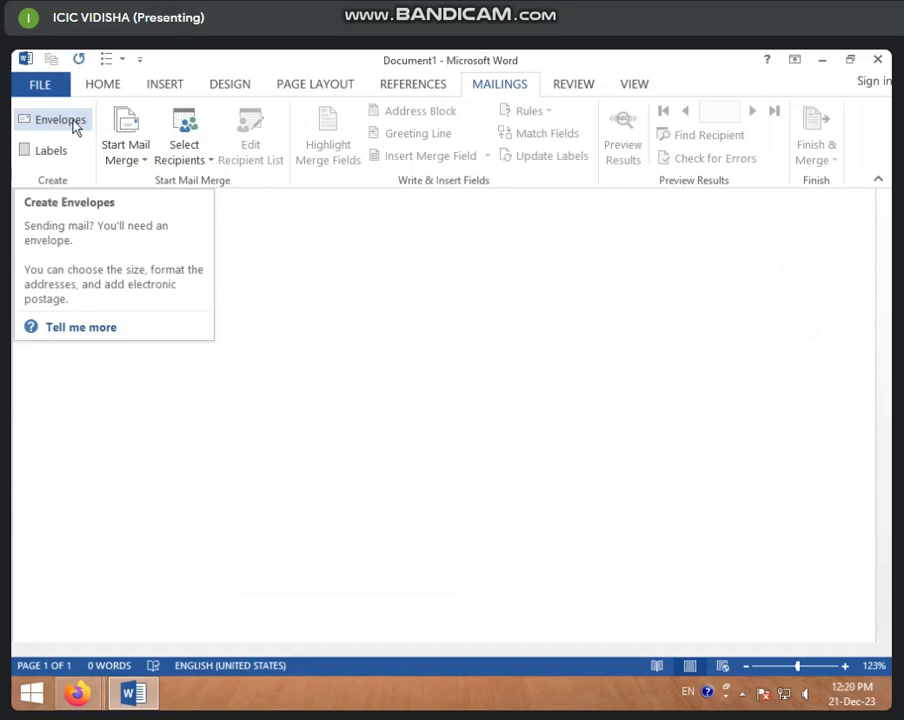
Step: Open the Start Mail Merge list and the Envelopes dialog, then dismiss both unchanged
click(144, 163)
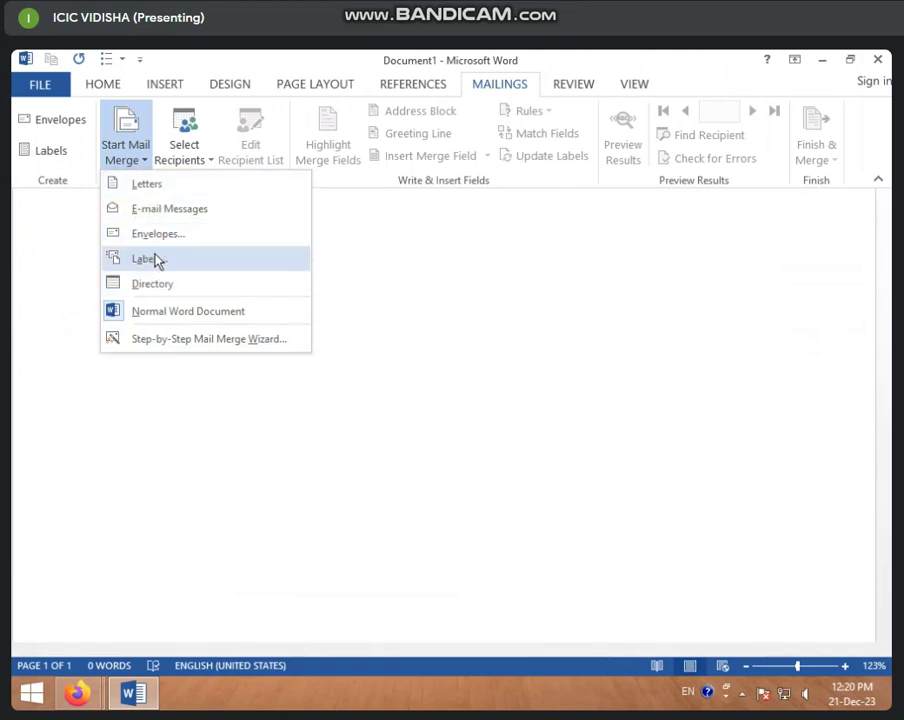
click(30, 258)
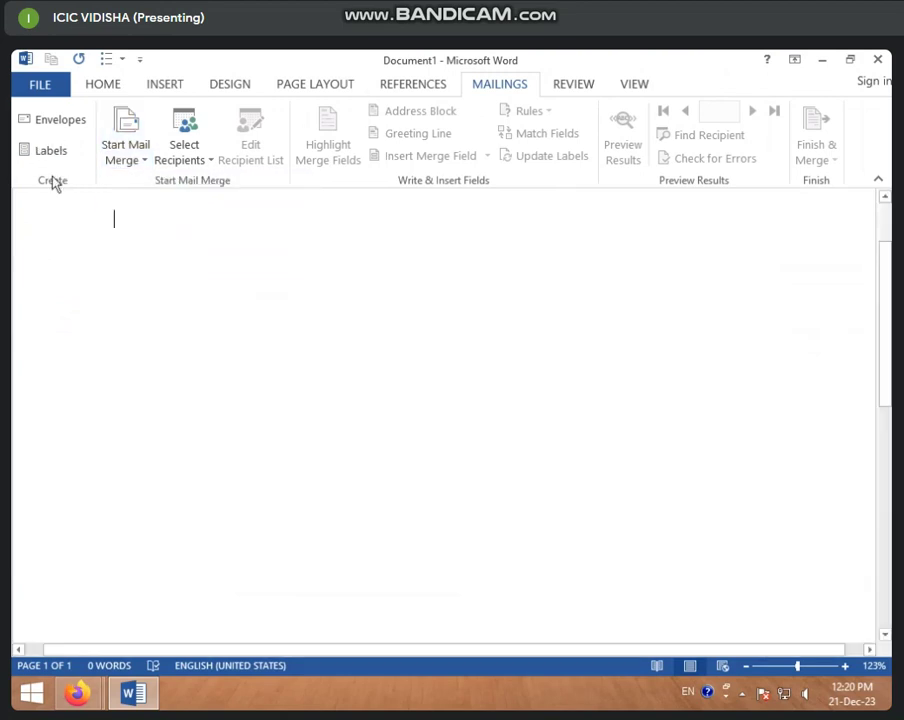
click(55, 131)
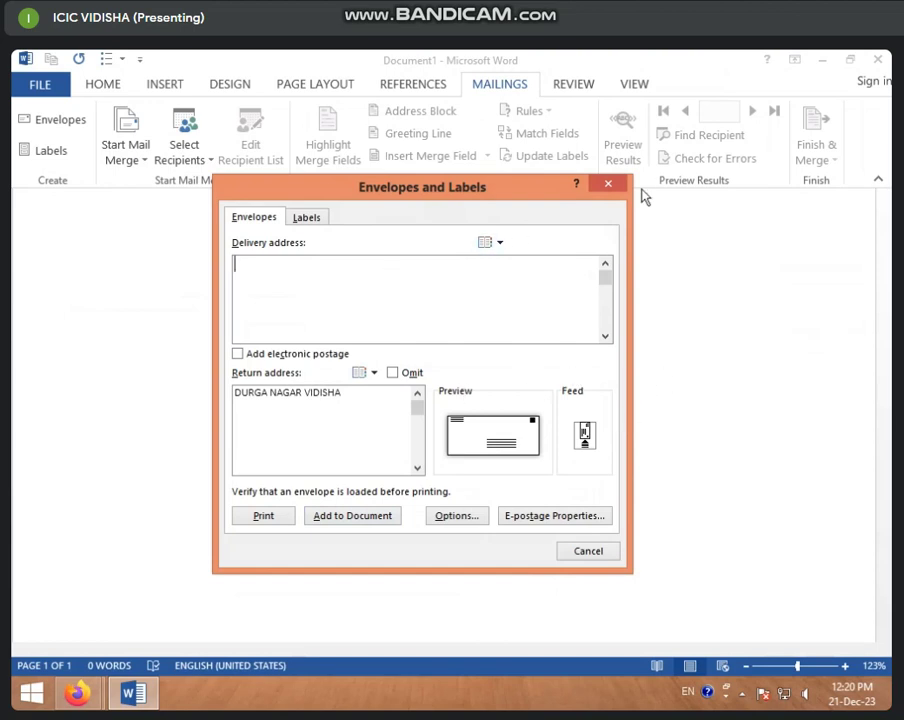
click(607, 184)
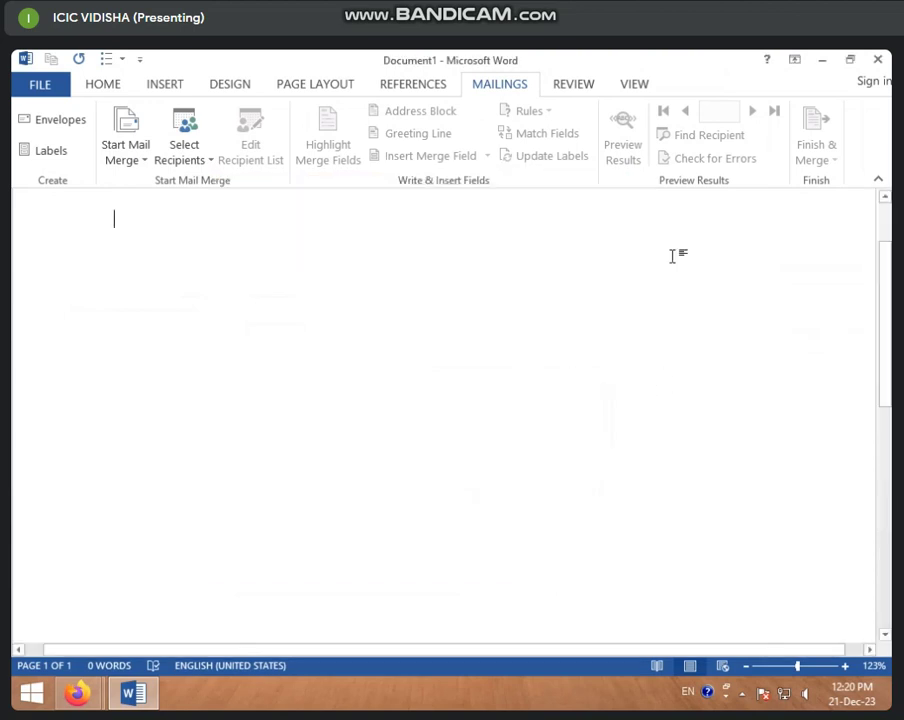
Step: Zoom the blank page out to 50% so the whole page is visible
click(744, 667)
click(744, 667)
click(744, 667)
click(744, 667)
click(744, 667)
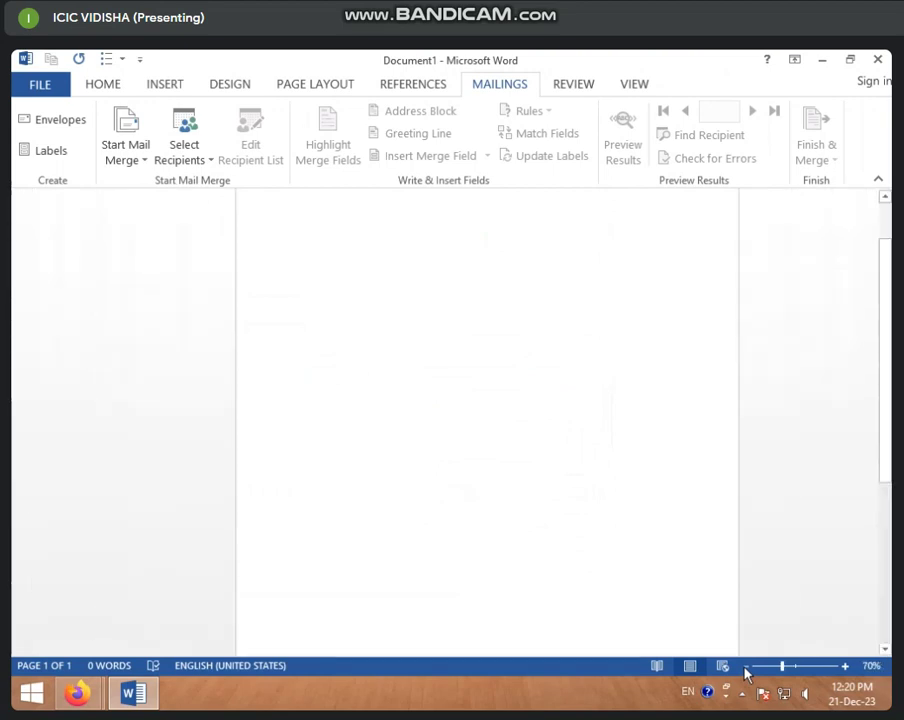
click(744, 667)
click(741, 667)
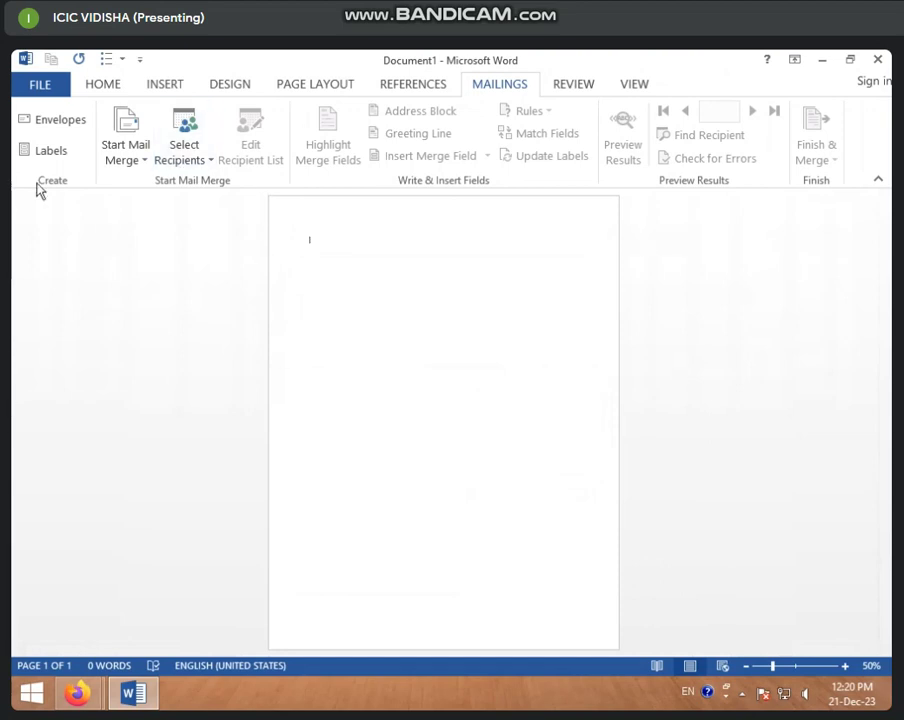
Step: In the Envelopes dialog, type the recipient's delivery address and leave the return address unchanged
click(58, 128)
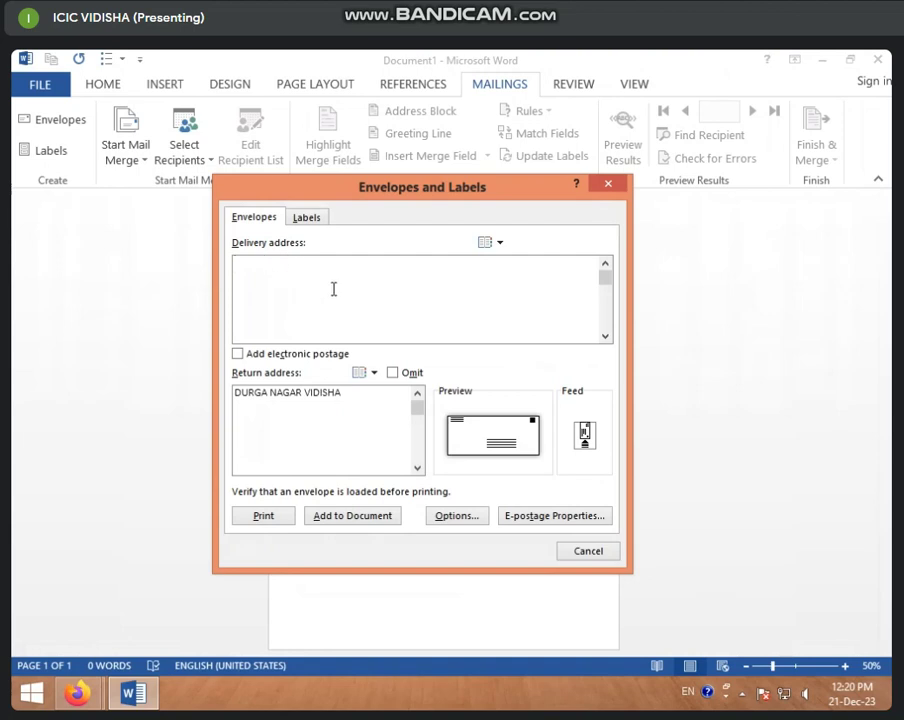
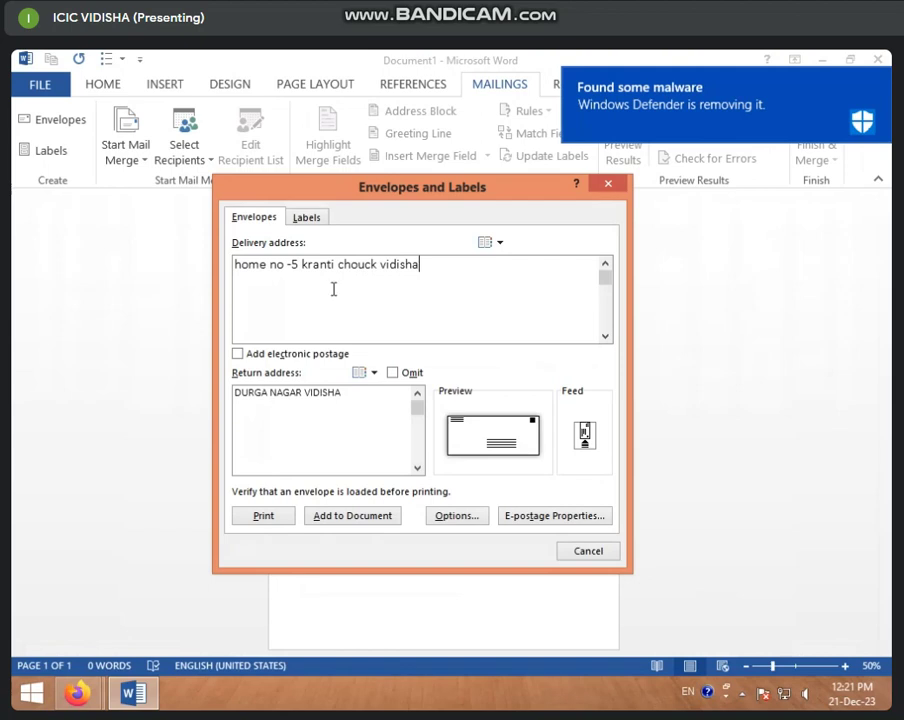
drag(346, 391, 231, 396)
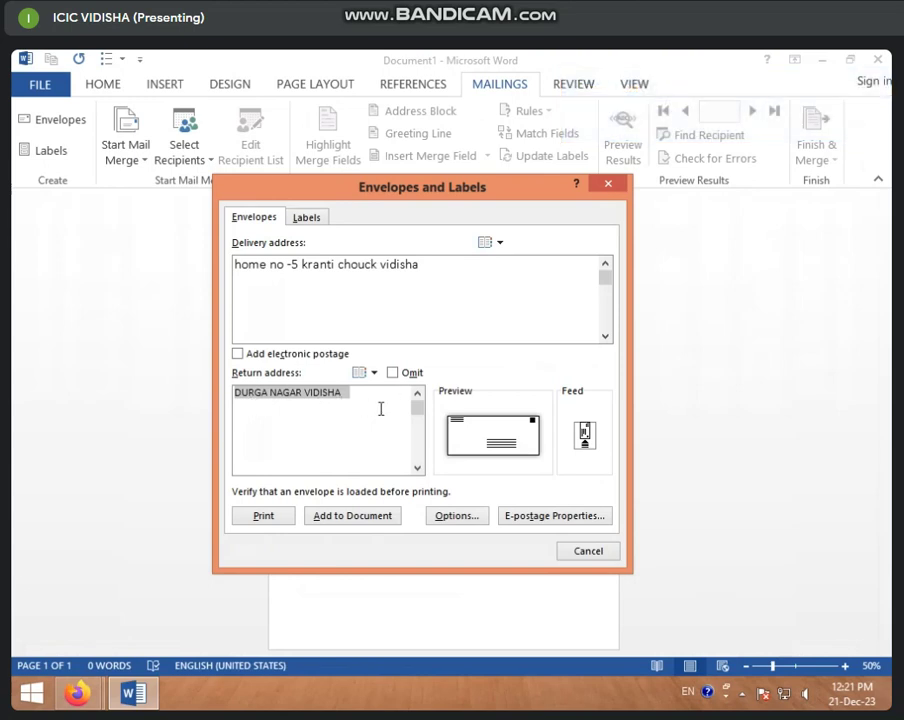
click(394, 474)
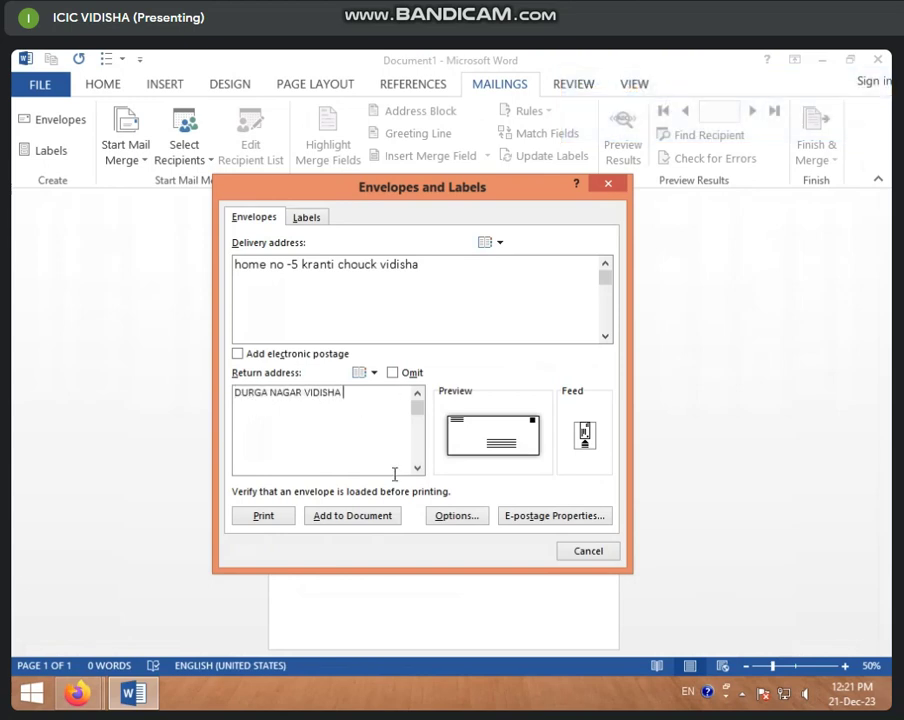
Step: Add the envelope to the document, then zoom in on its delivery and return addresses
click(352, 516)
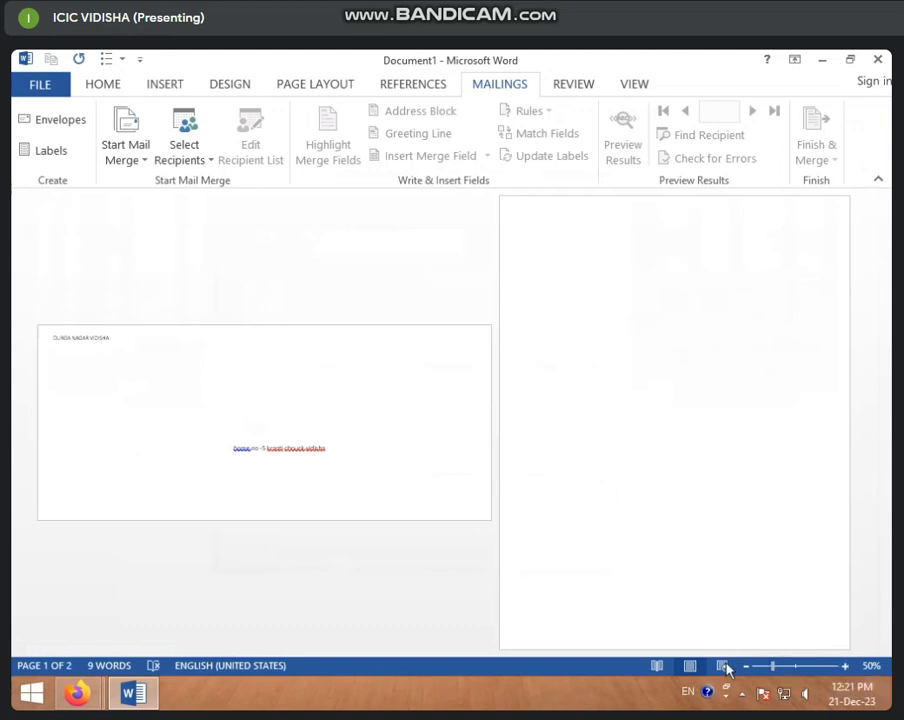
click(845, 665)
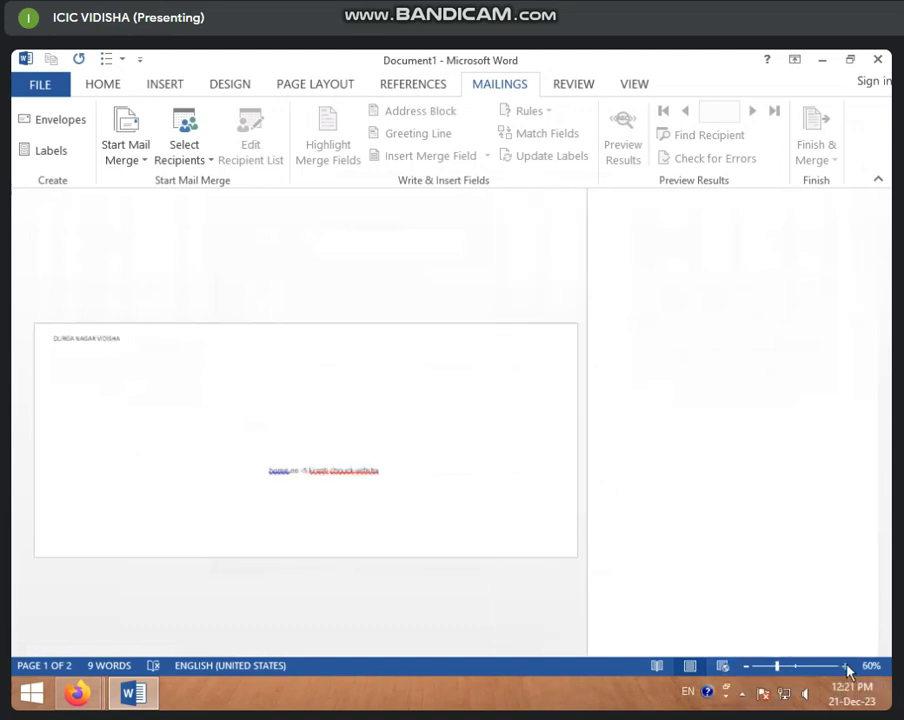
click(845, 665)
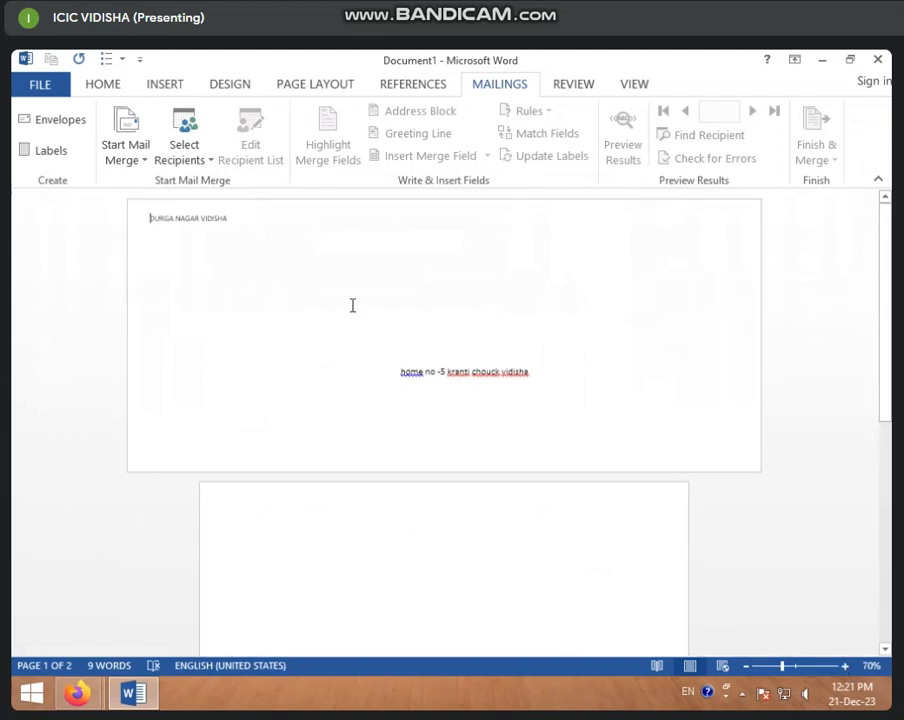
click(429, 369)
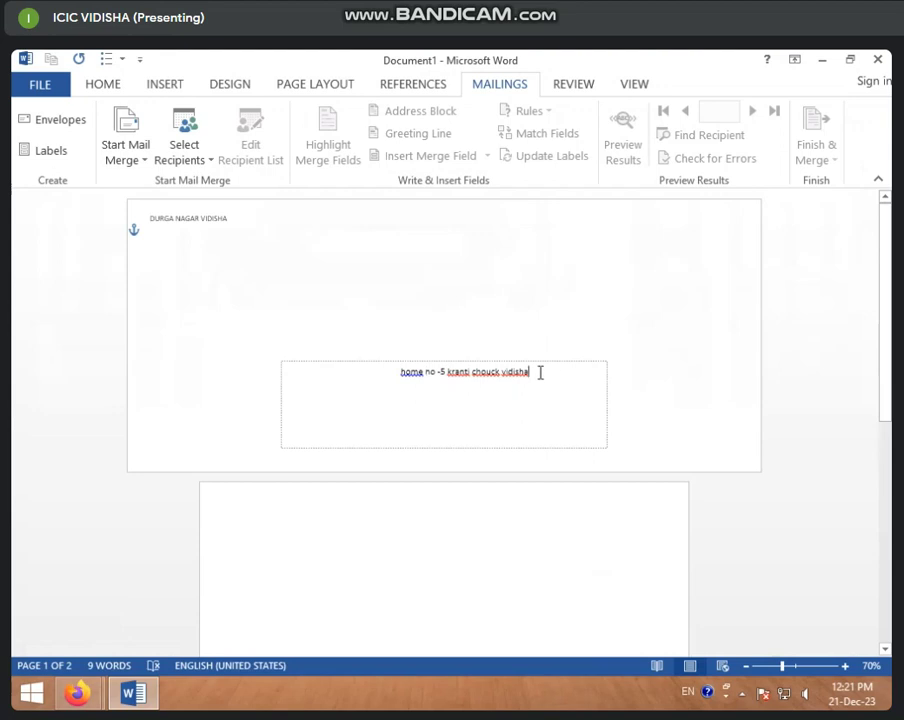
click(845, 666)
click(845, 666)
click(845, 666)
click(845, 666)
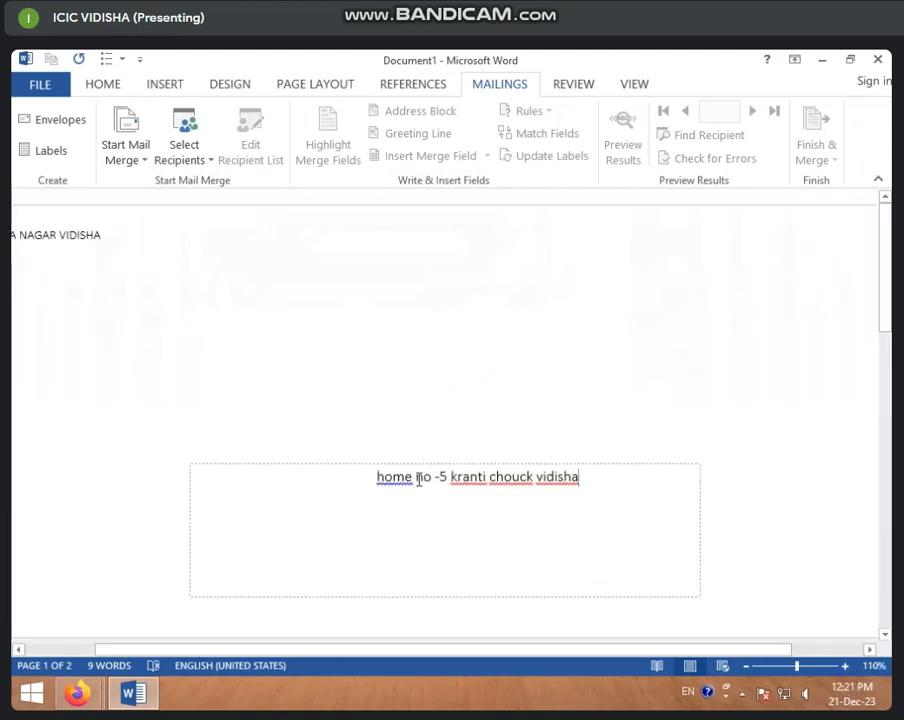
click(35, 234)
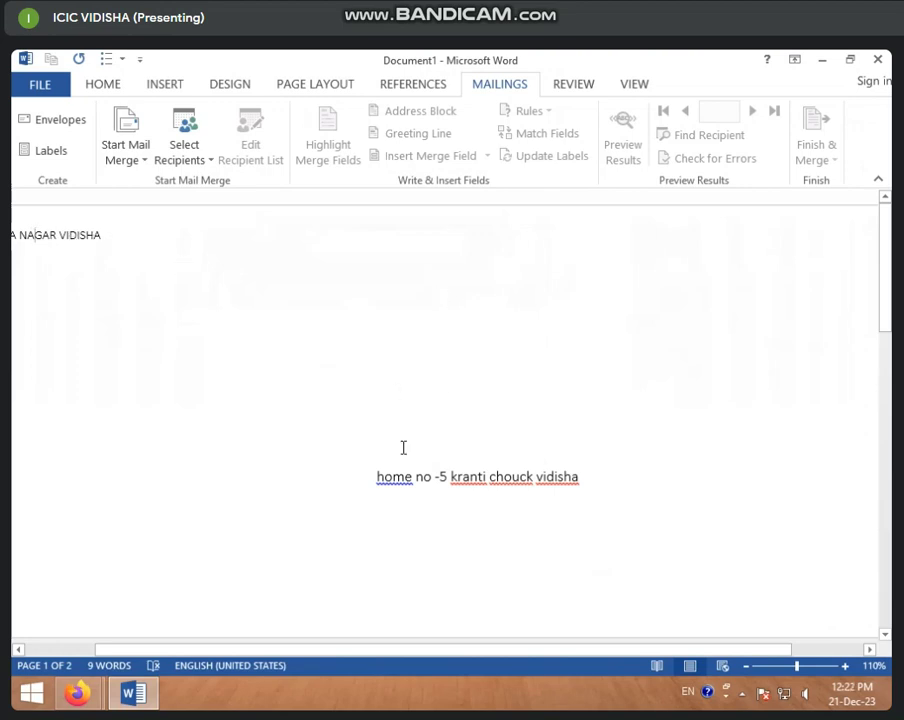
Step: Reopen the Envelopes and Labels dialog and select the delivery address line
click(62, 124)
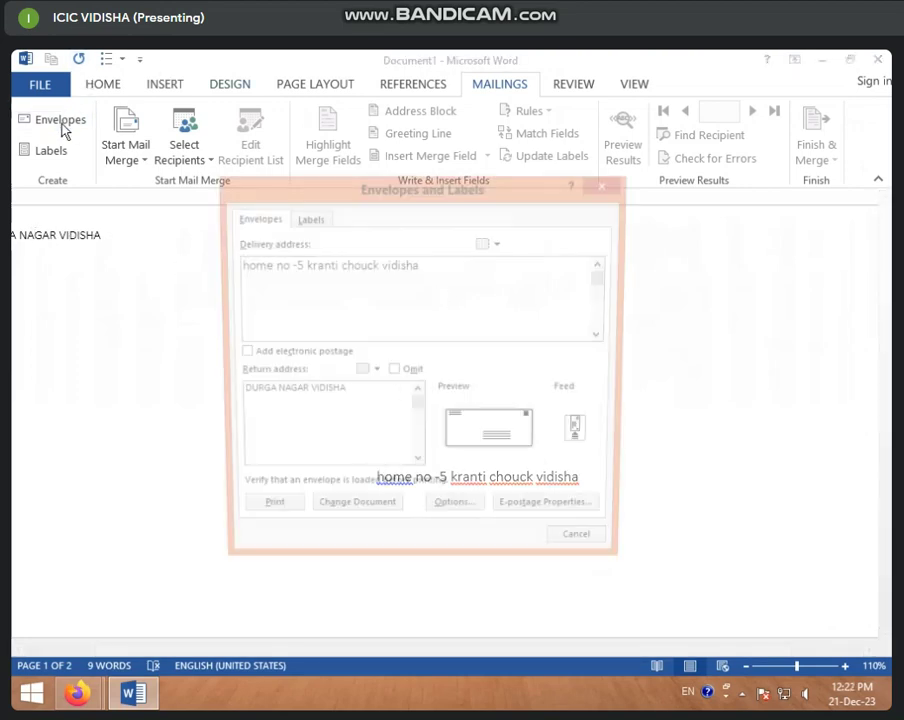
click(254, 268)
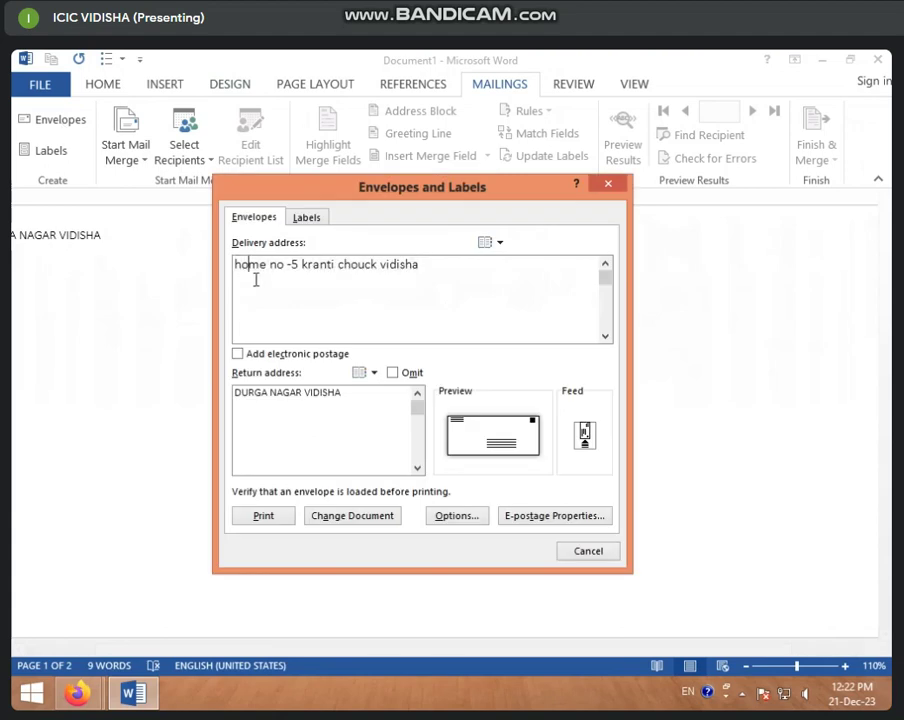
drag(241, 268, 452, 266)
click(434, 268)
Step: In Envelope Options, position the delivery address 2.2" from left and 2.1" from top
click(457, 516)
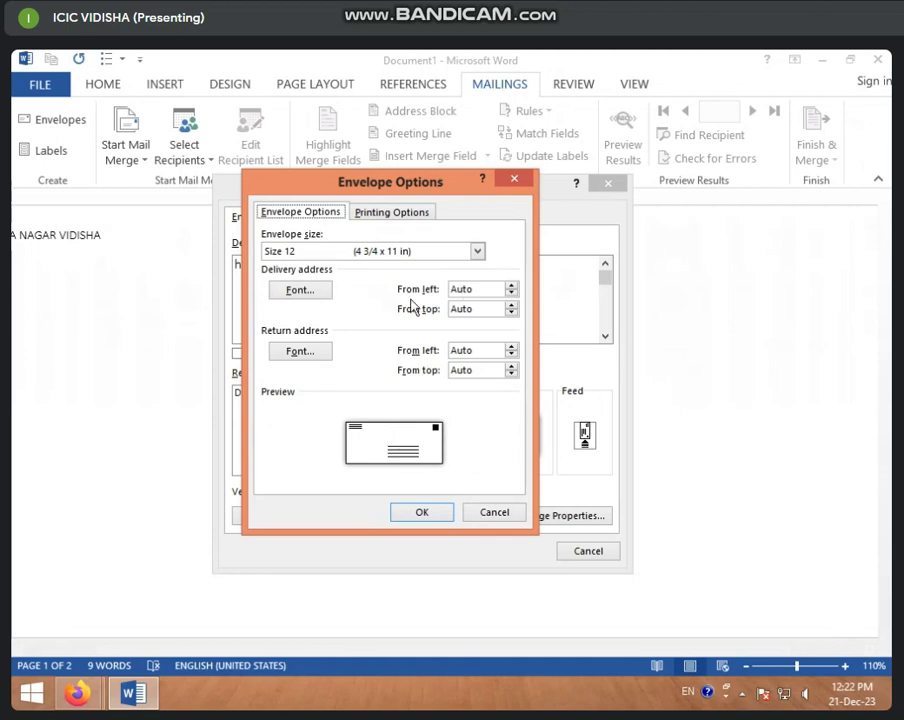
click(511, 286)
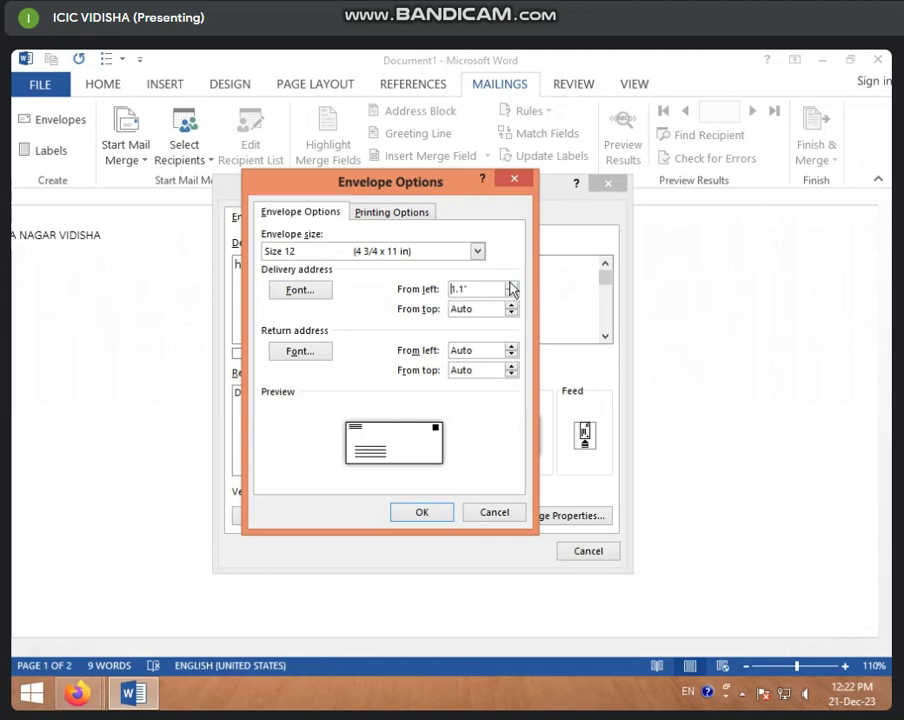
click(511, 286)
click(511, 286)
click(511, 286)
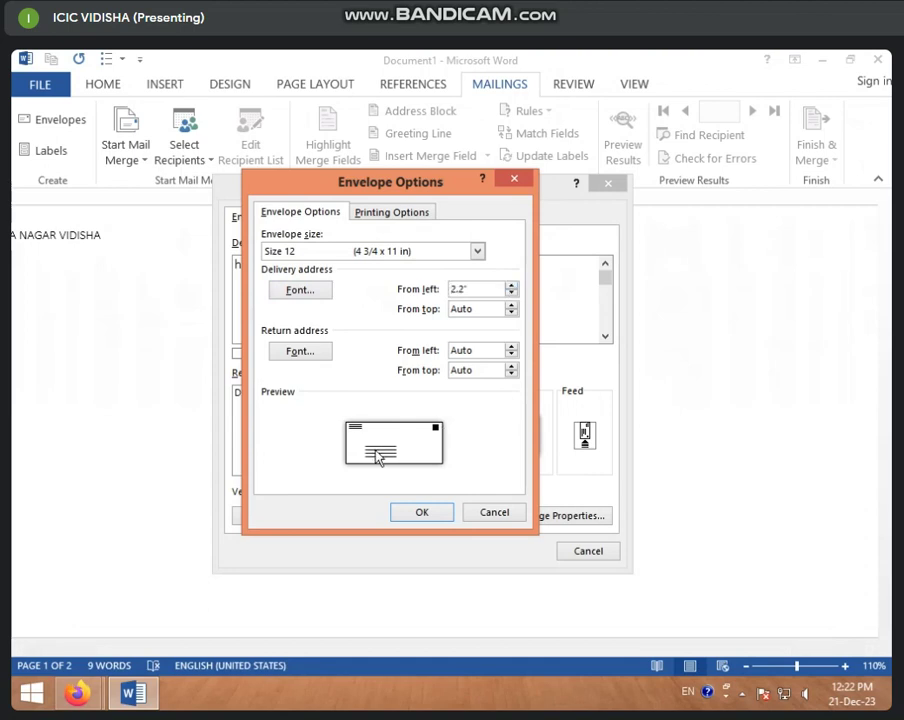
click(511, 305)
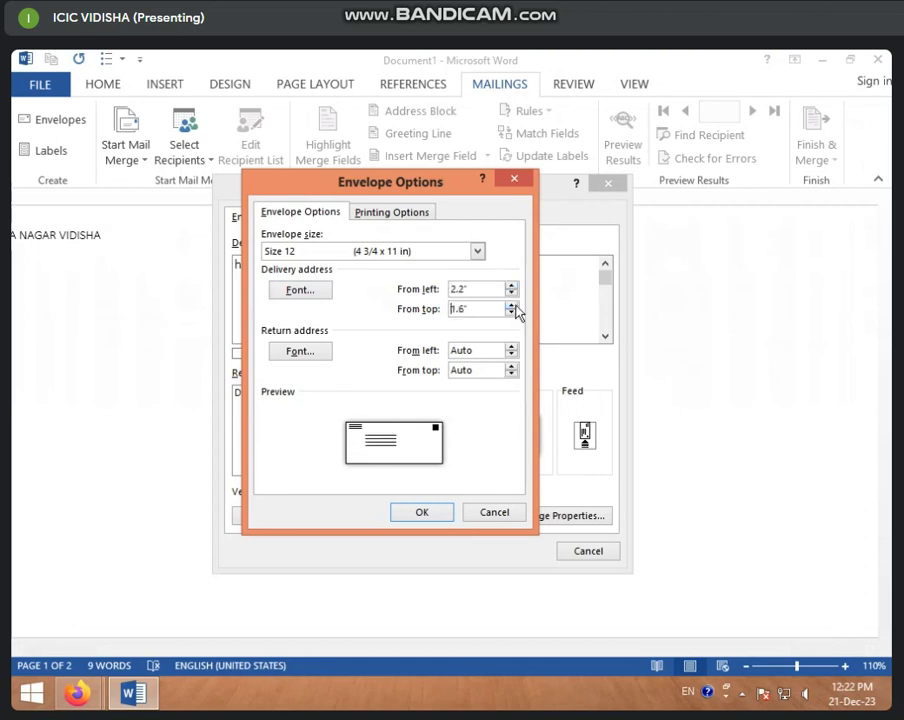
click(511, 305)
click(511, 305)
click(511, 305)
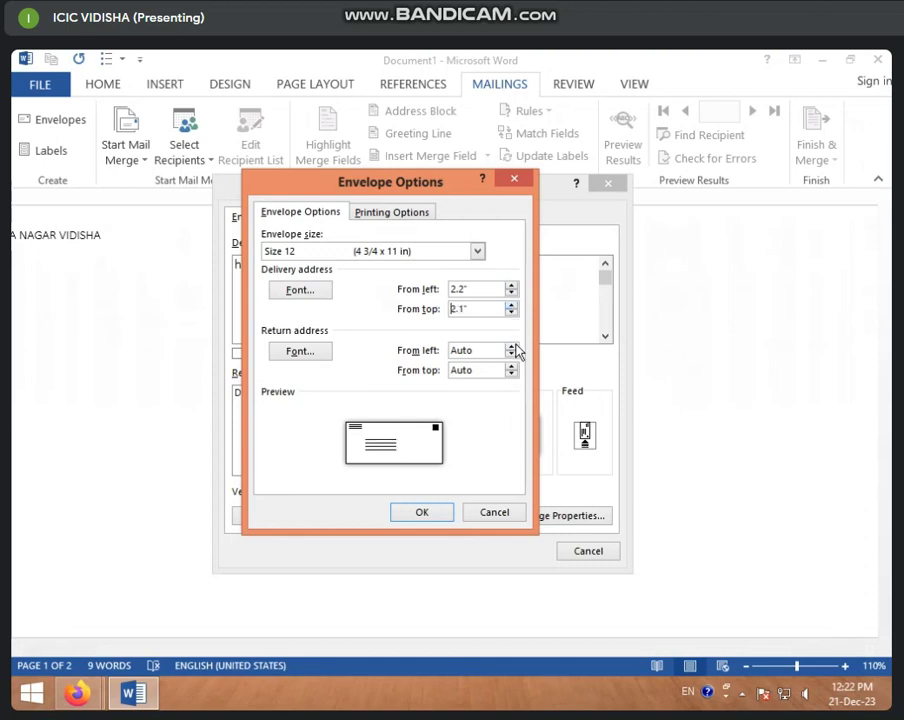
Step: Set the return address 0.8" from the left and confirm the envelope options
click(511, 346)
click(511, 346)
click(511, 346)
click(304, 289)
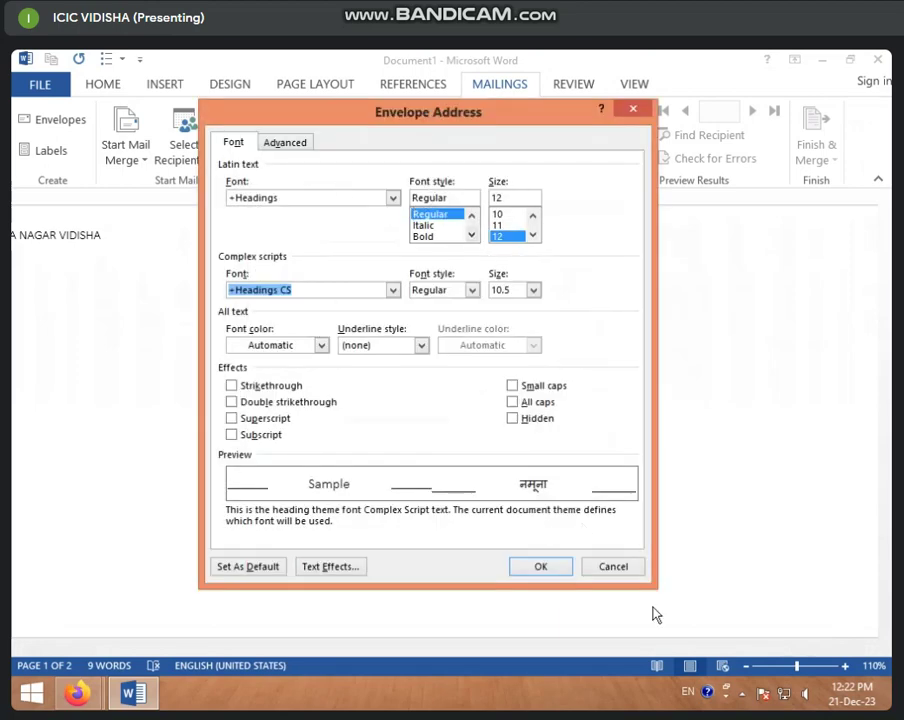
click(612, 572)
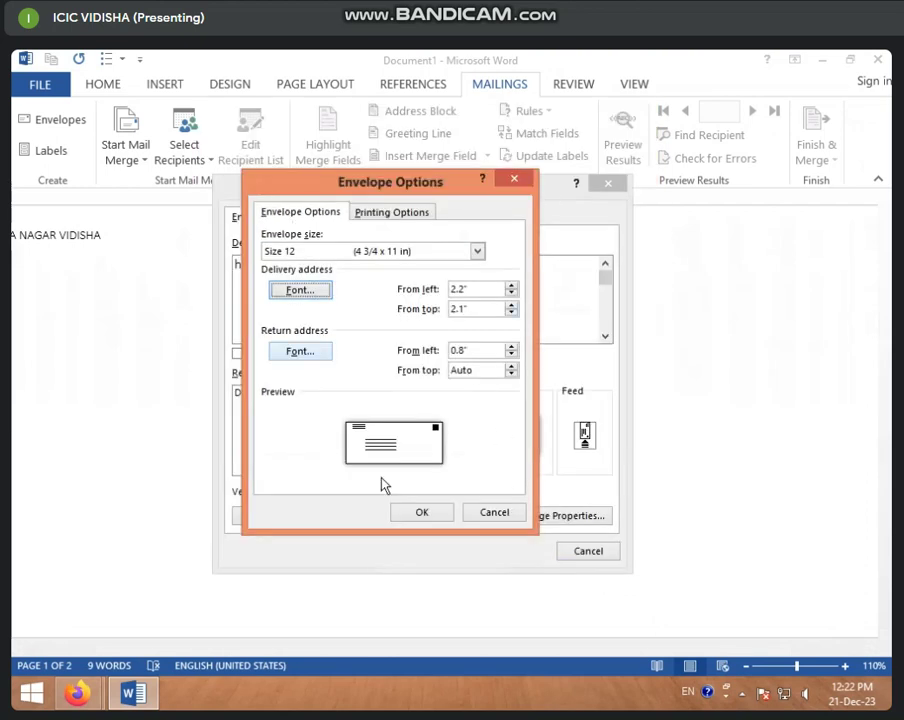
click(492, 512)
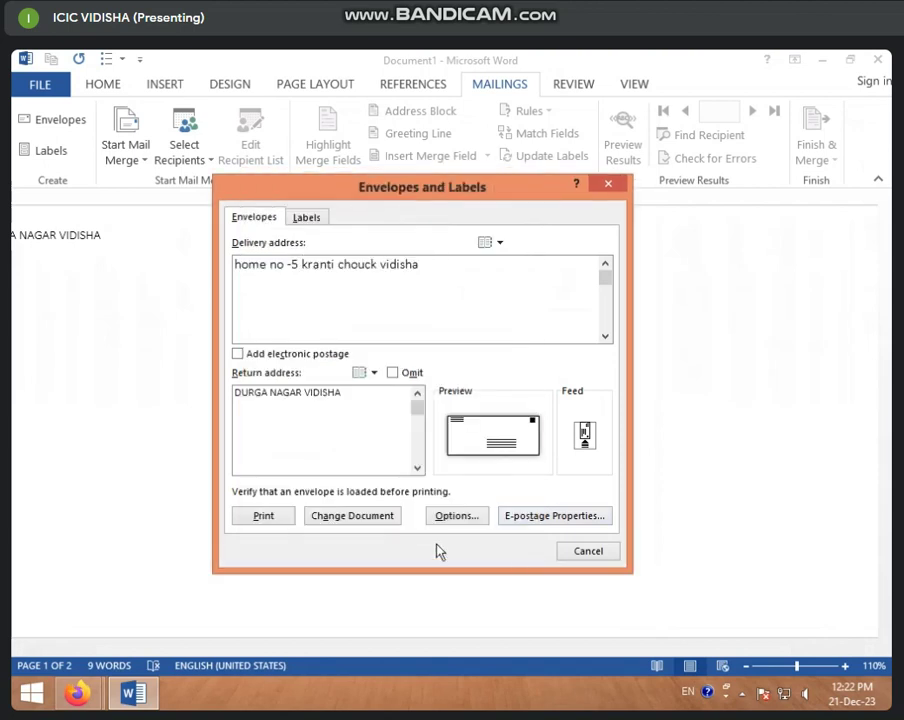
Step: Add the envelope, type filler text after the delivery address, then delete all document content
click(337, 526)
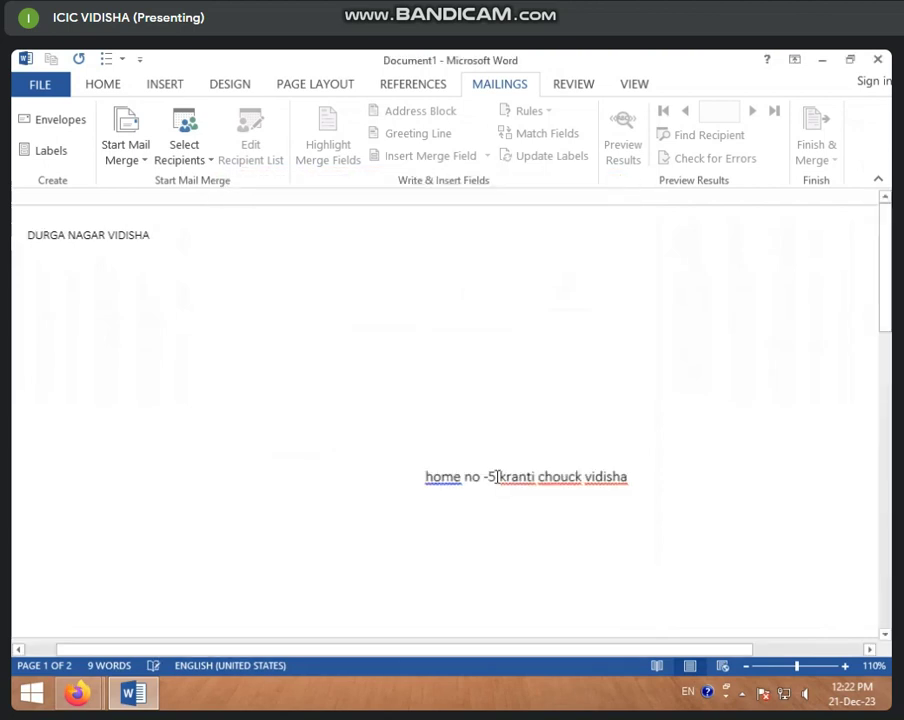
click(545, 502)
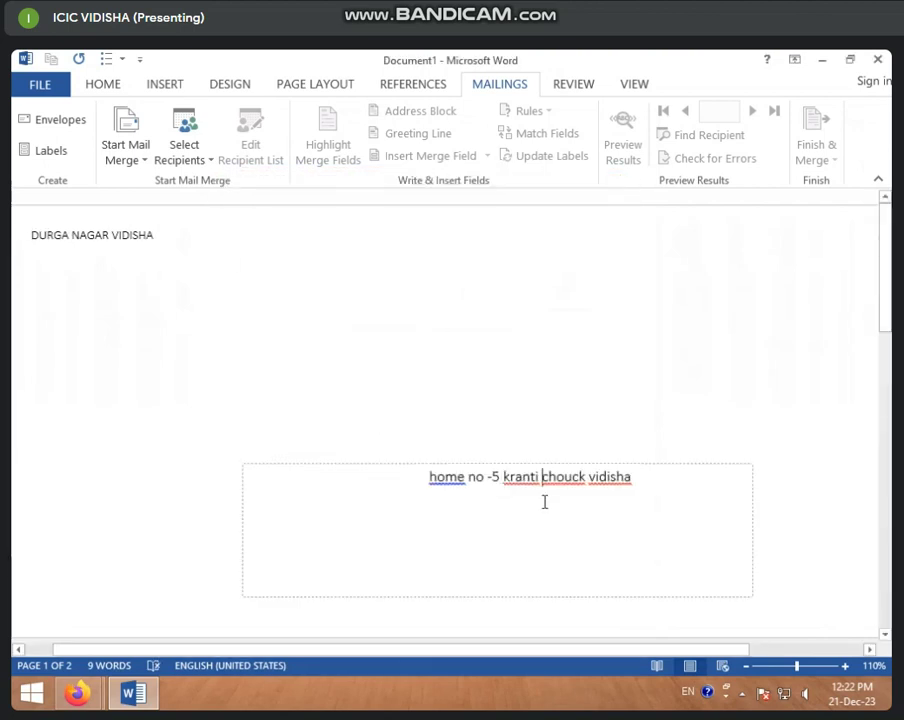
click(642, 478)
text(gfdgkldfj)
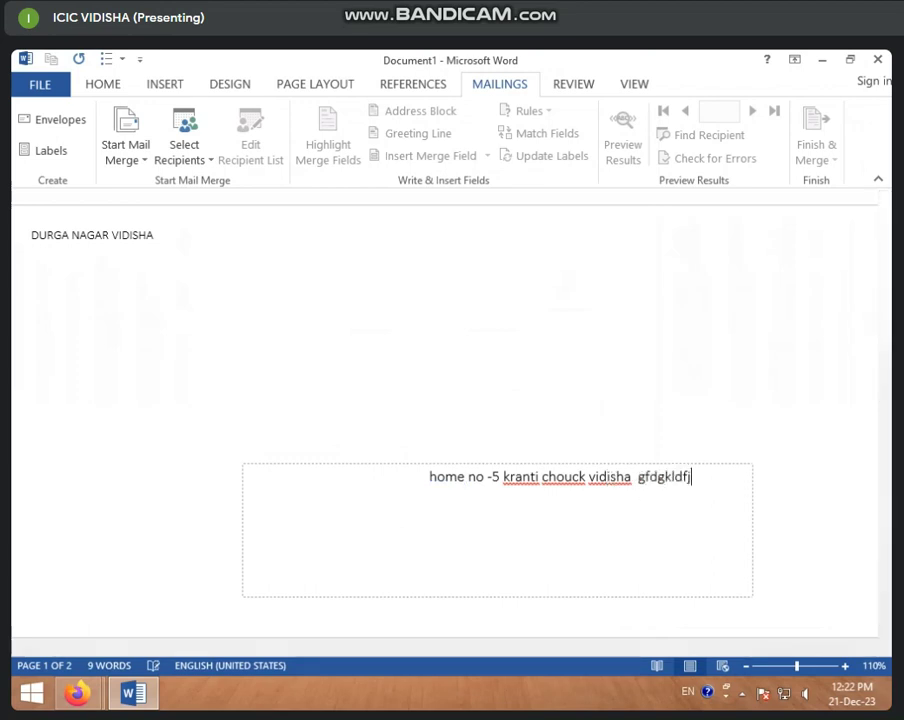
text(gfdgg fgf dgfd gfd g)
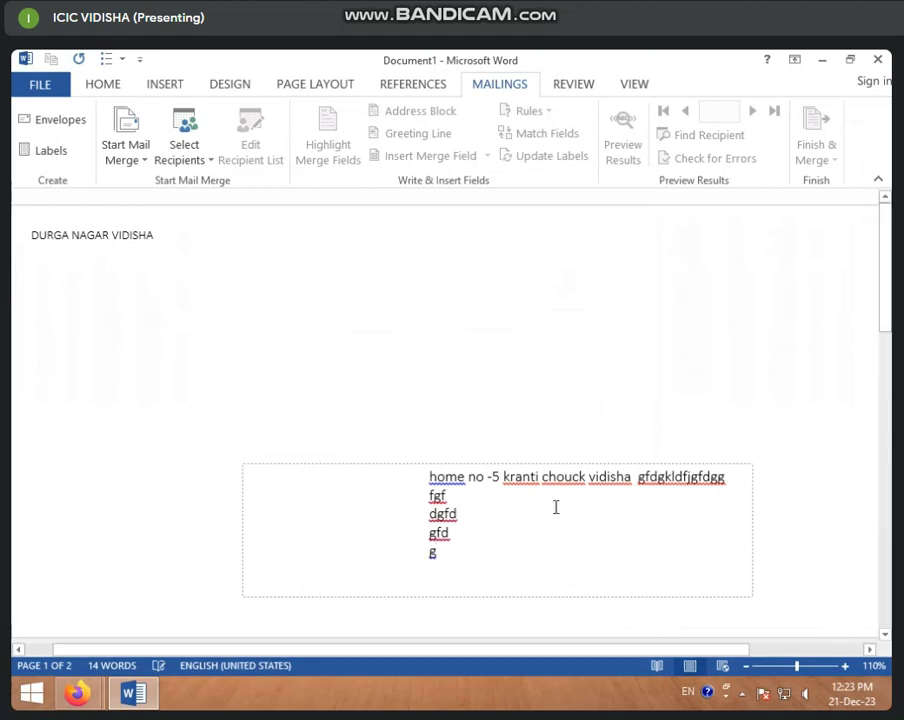
key(ctrl+a)
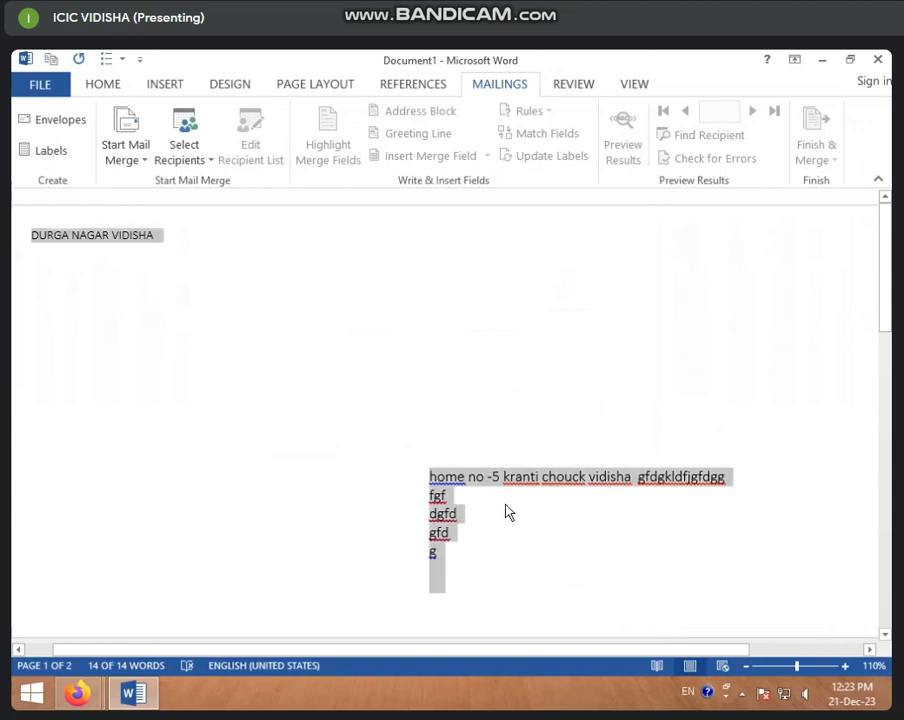
key(Delete)
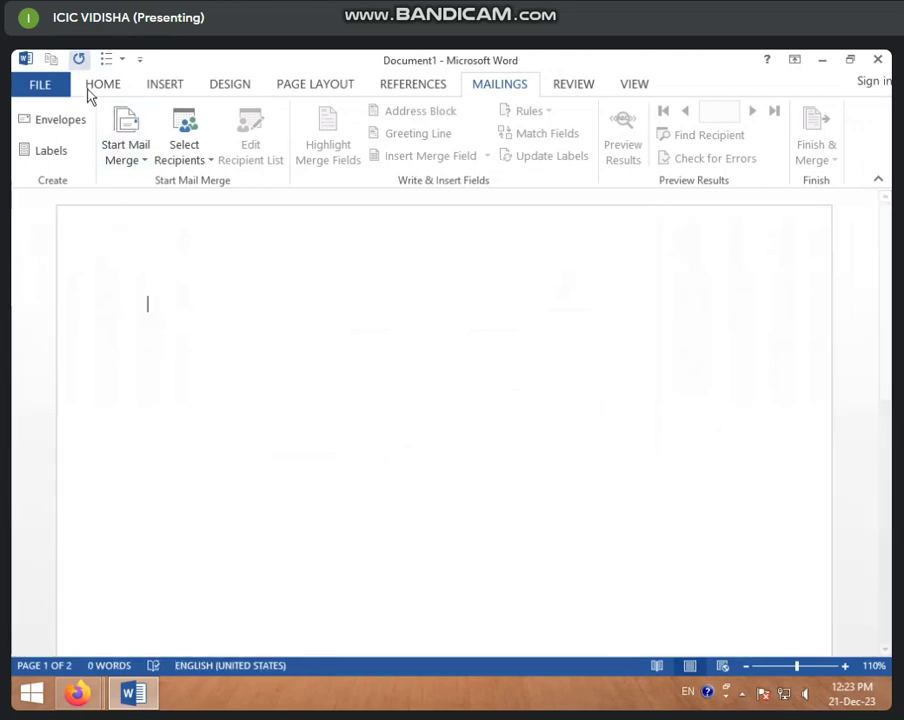
click(146, 160)
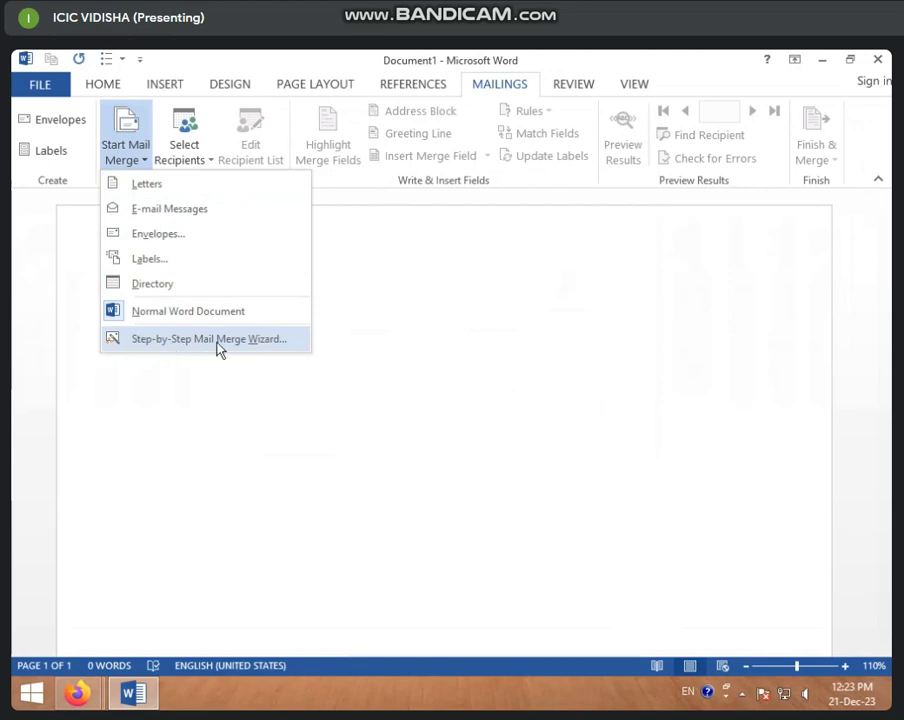
click(286, 345)
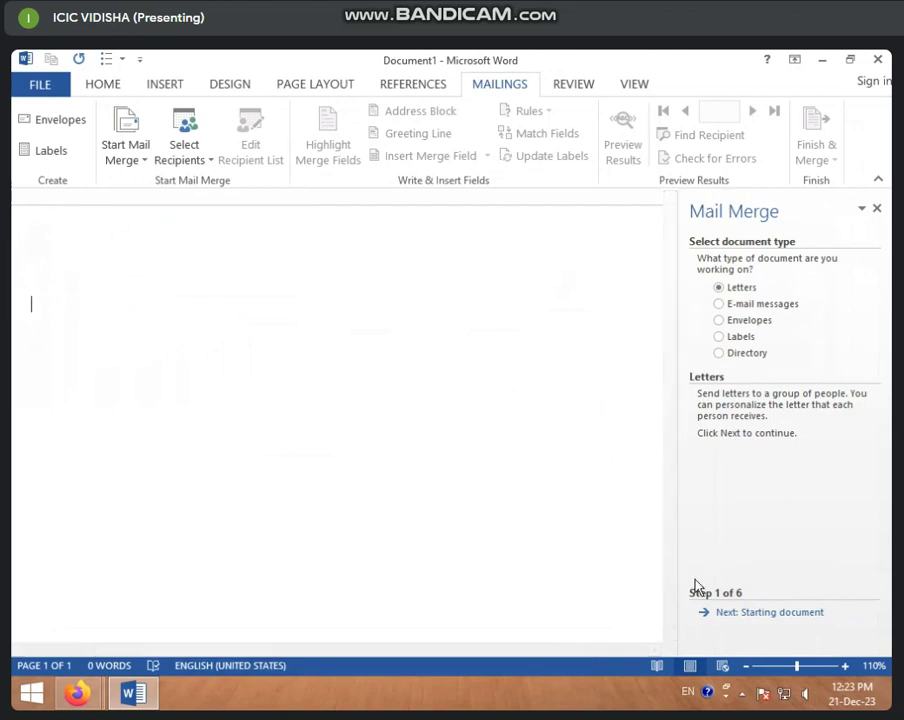
click(876, 209)
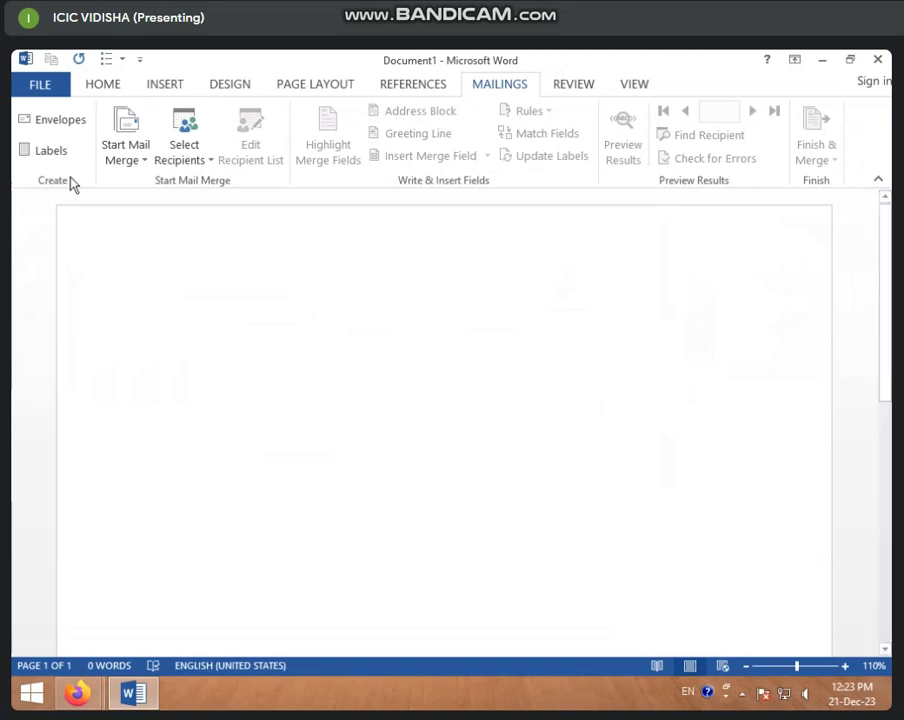
click(140, 165)
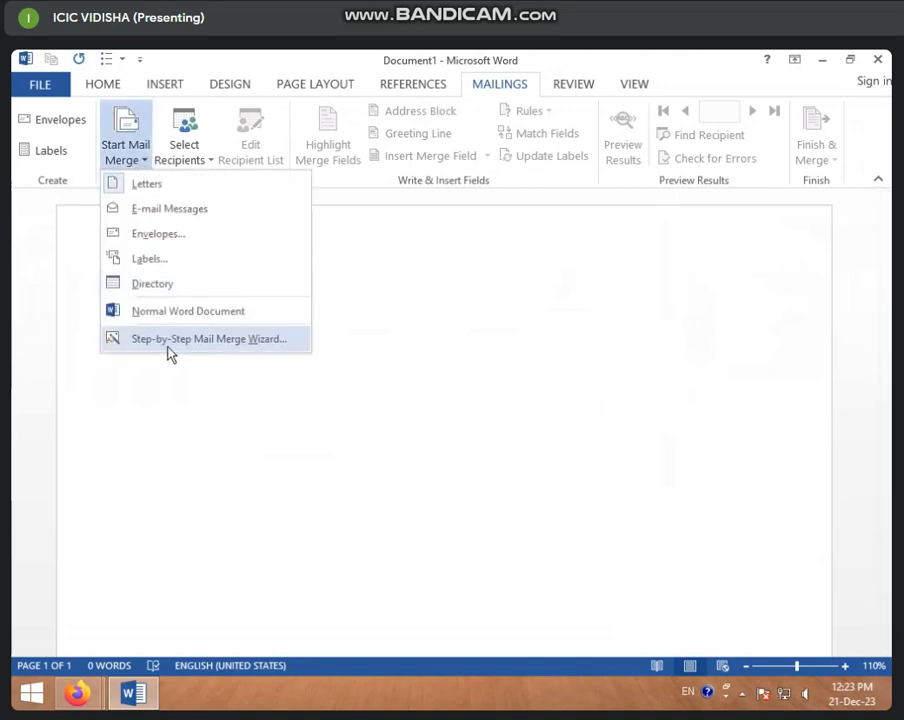
click(274, 345)
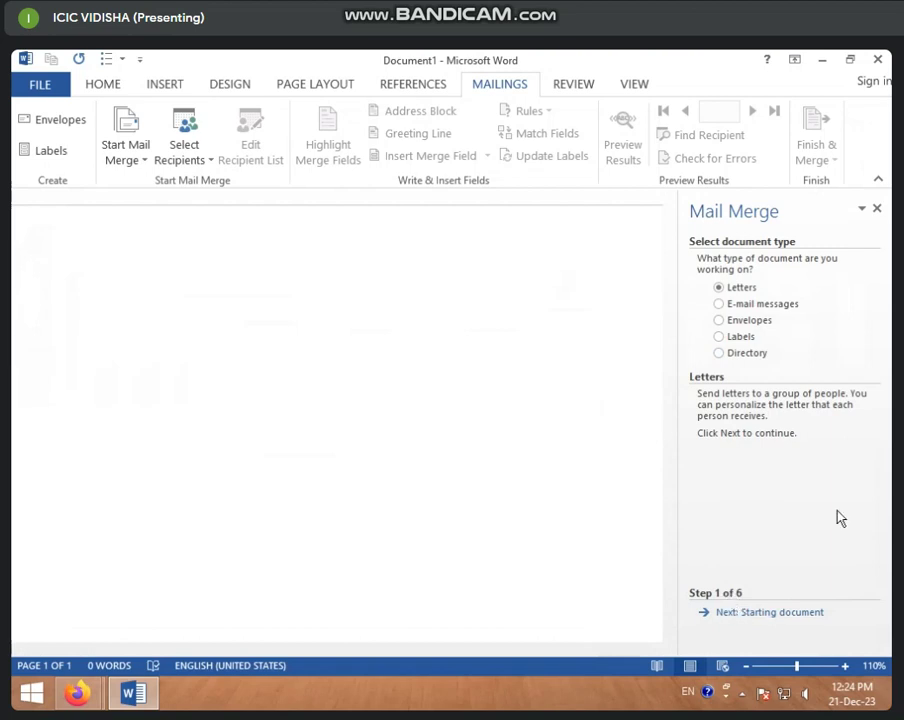
click(126, 152)
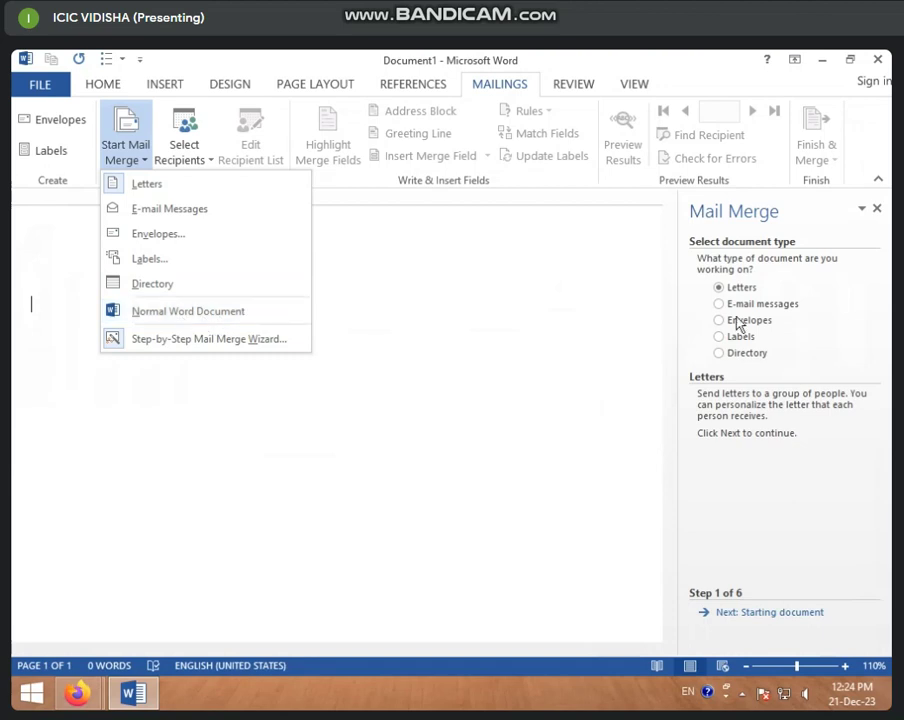
click(203, 323)
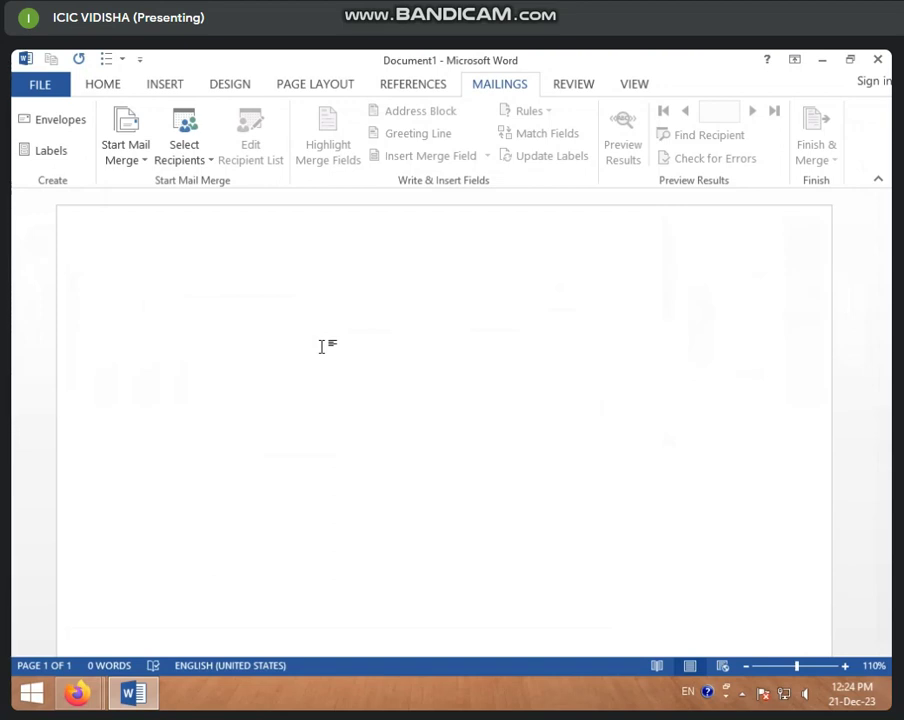
Step: Generate five paragraphs of sample text with =rand() on the empty page
text(=r)
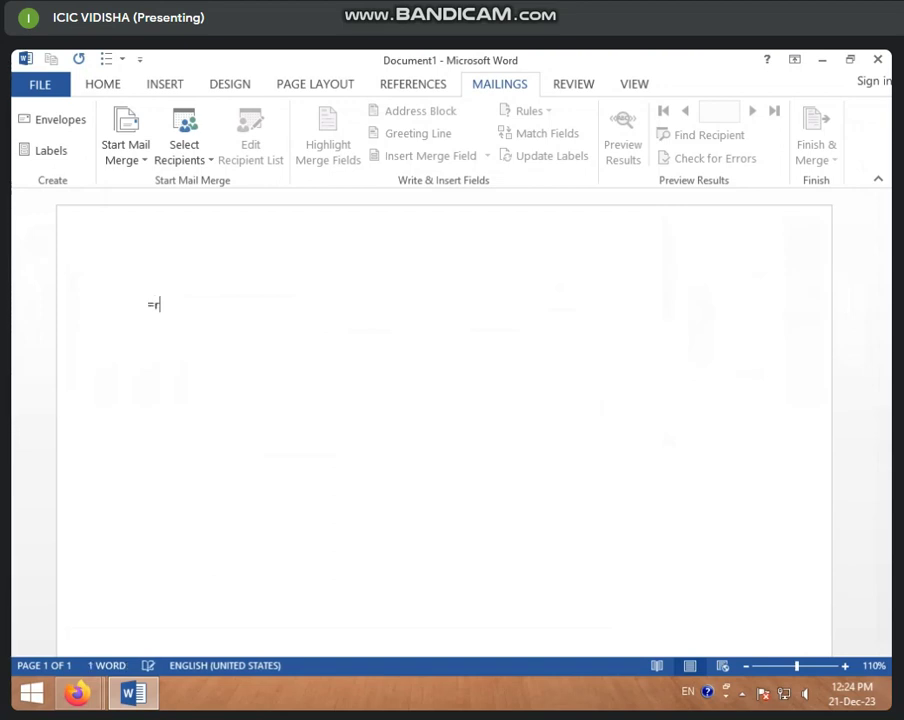
text(and)
text(())
key(Return)
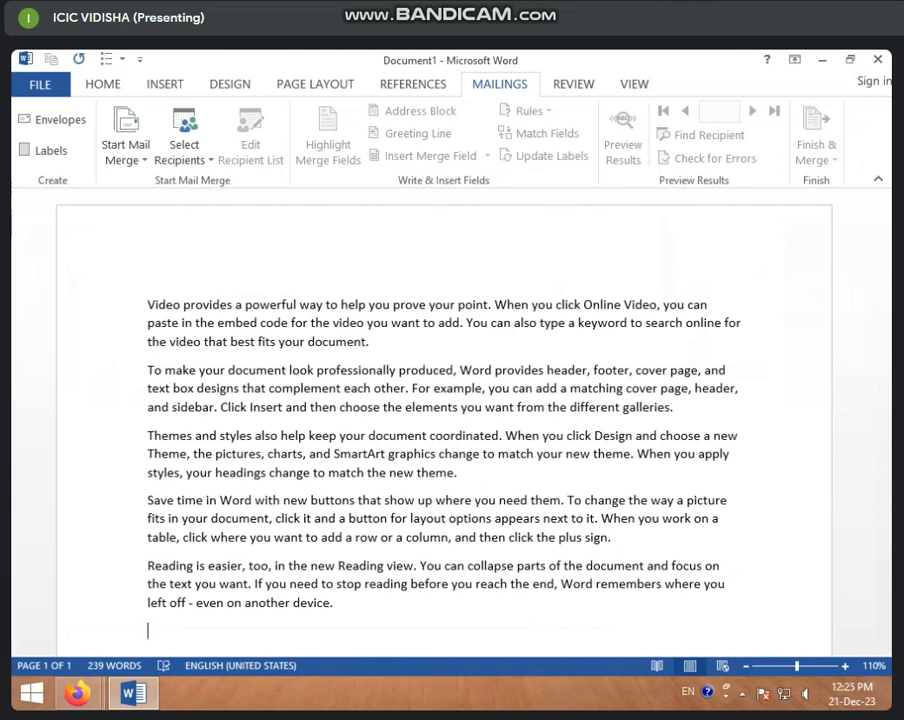
click(139, 166)
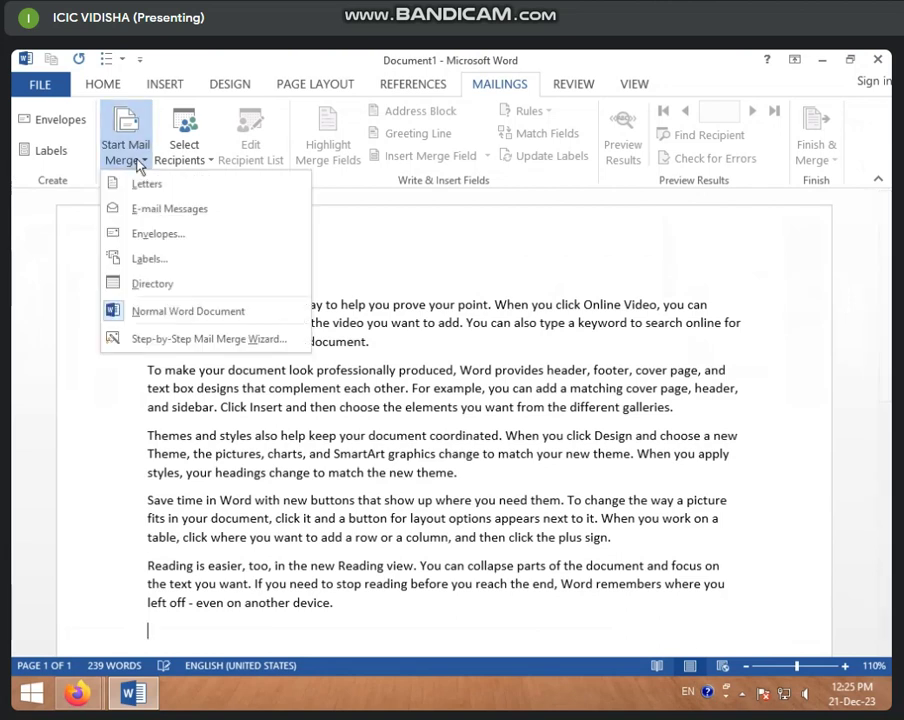
Step: Launch the Step-by-Step Mail Merge Wizard and select all five sample paragraphs
click(222, 346)
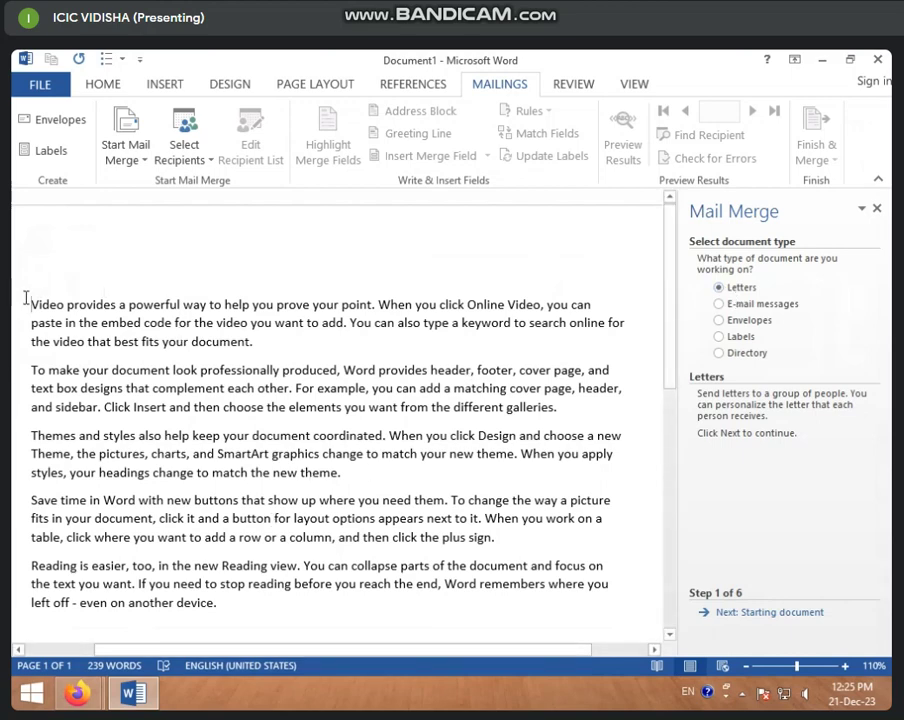
drag(26, 298, 298, 607)
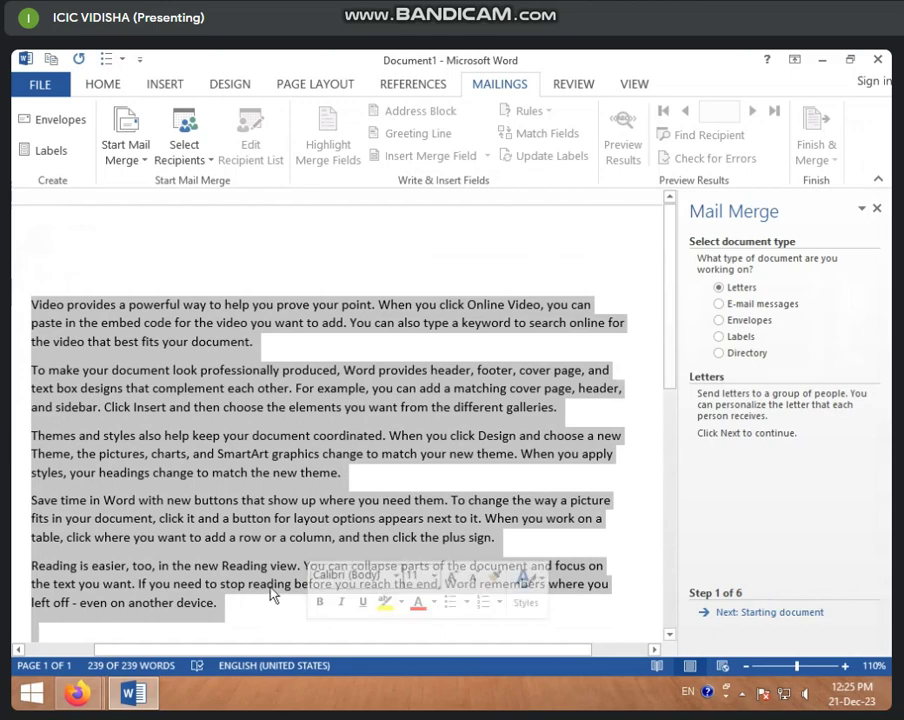
click(203, 452)
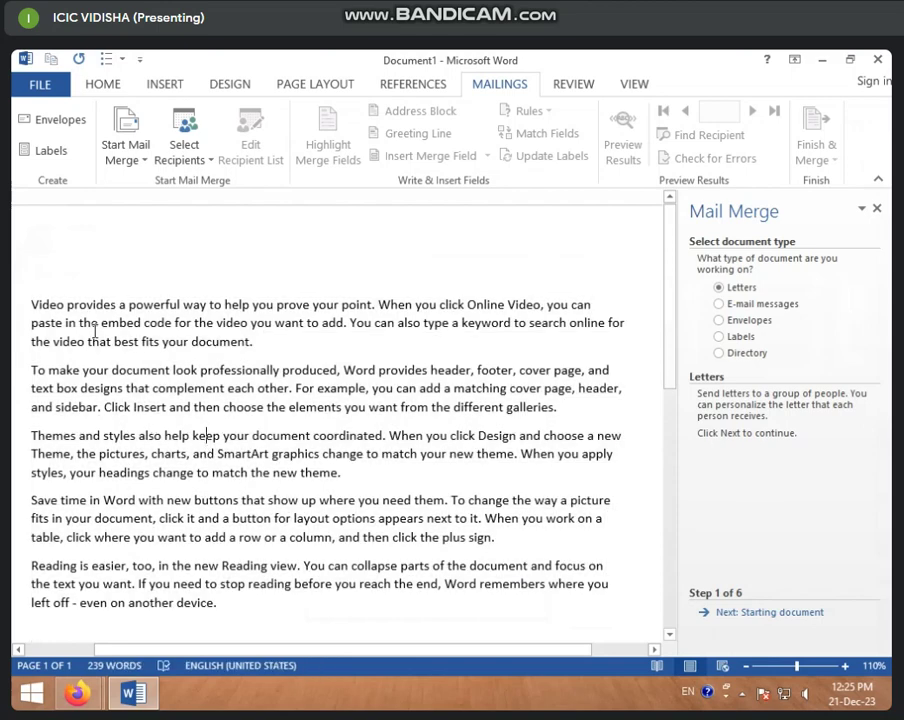
scroll(288, 538, down, 3)
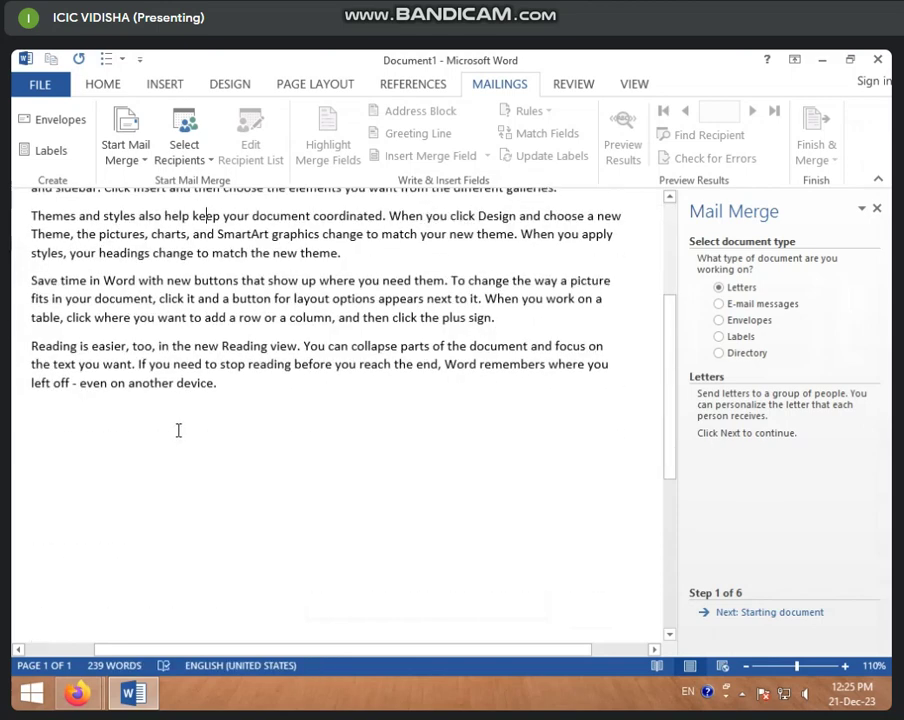
scroll(60, 427, up, 2)
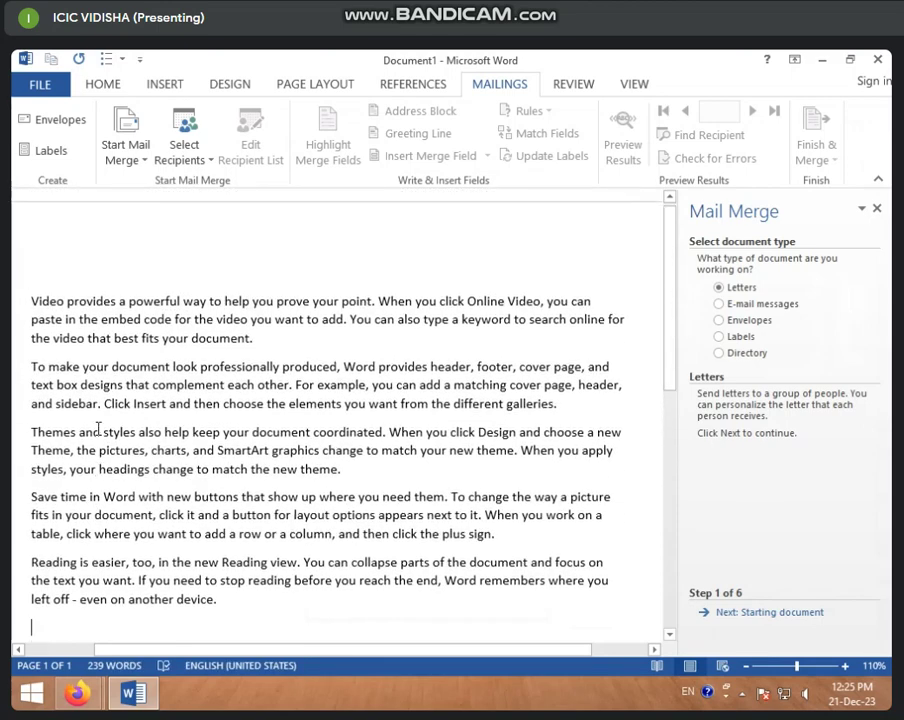
scroll(70, 485, down, 2)
click(86, 475)
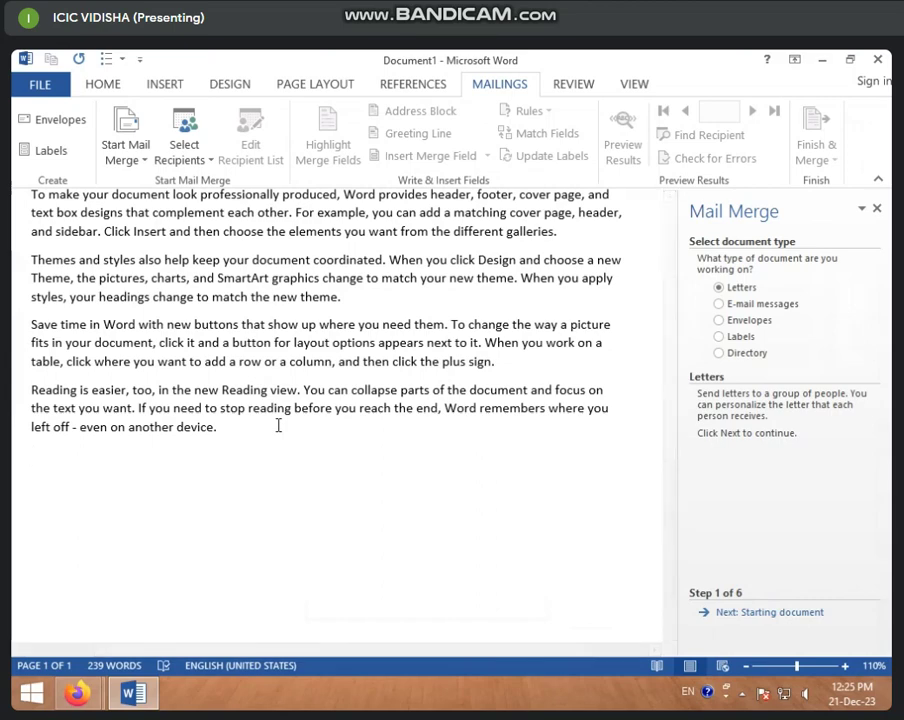
scroll(278, 425, up, 2)
scroll(256, 364, up, 1)
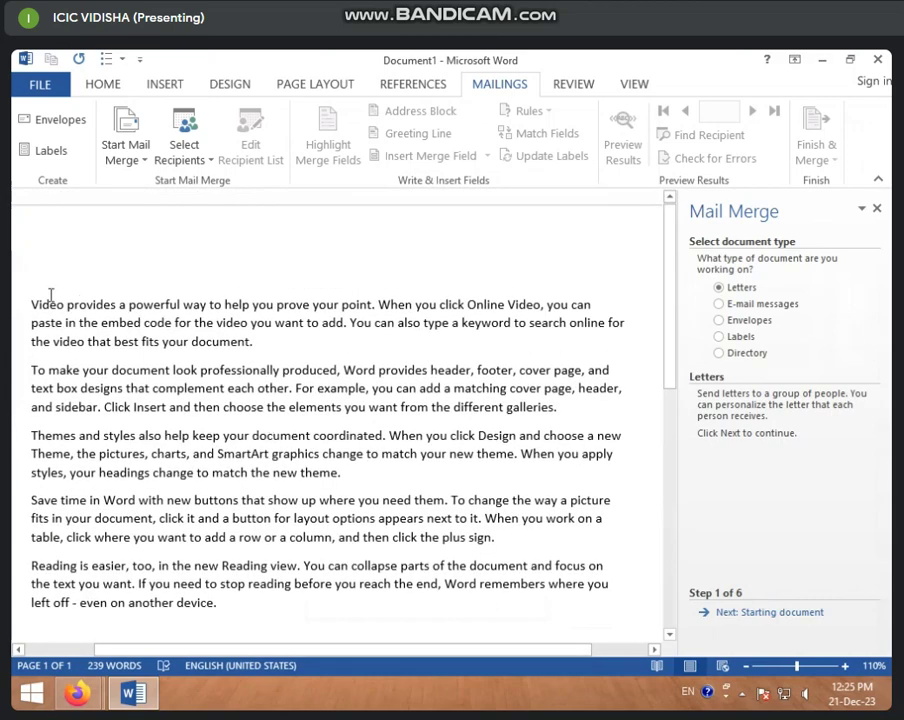
drag(34, 298, 326, 624)
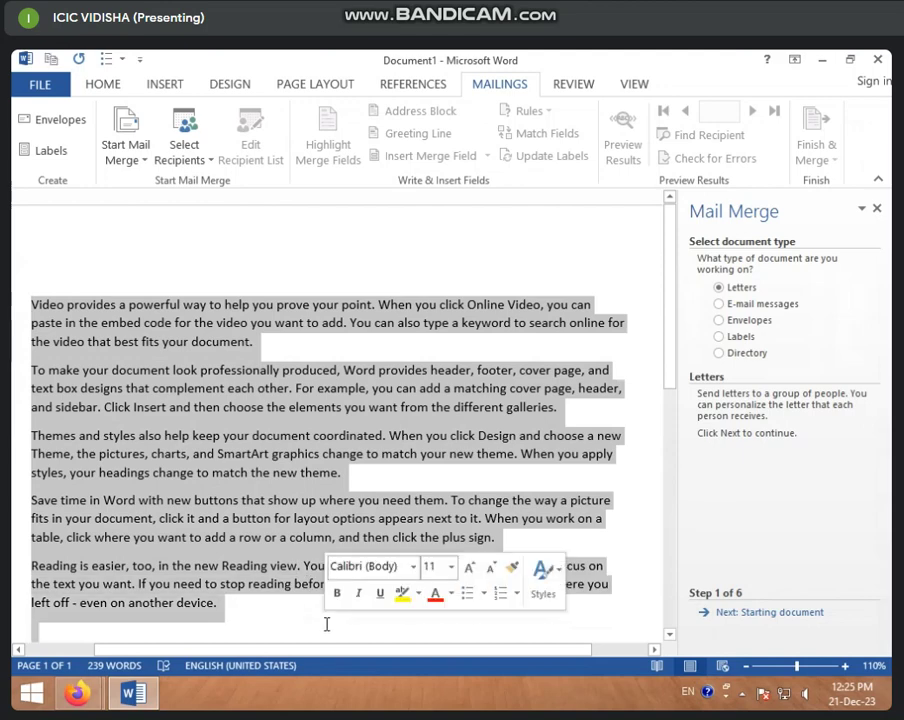